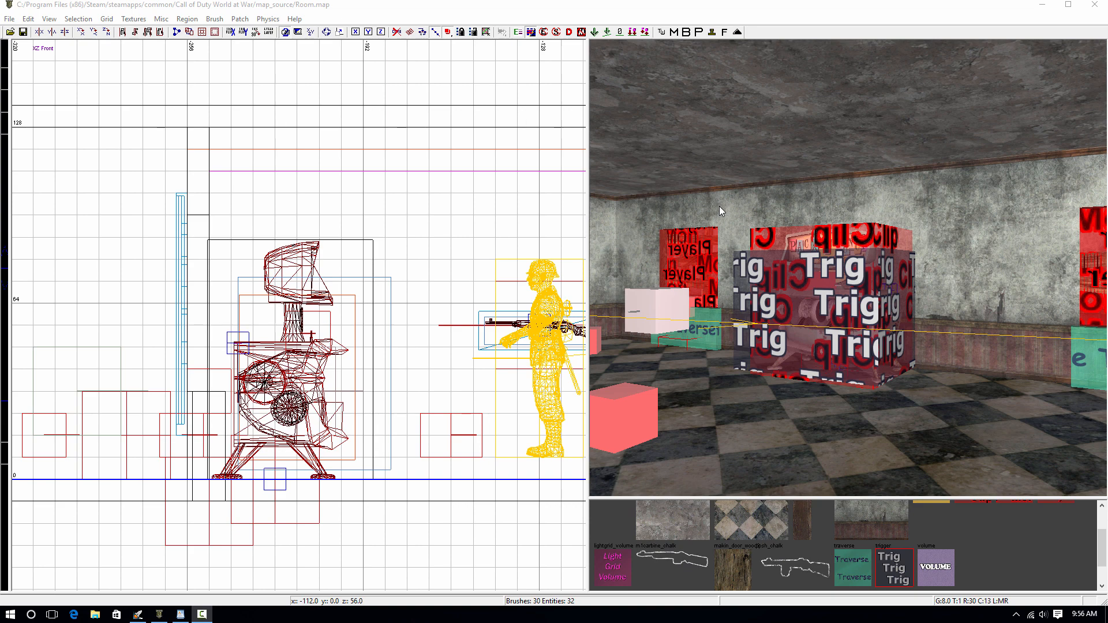
Start a new map and add a misc_model entity near the centre of the grid
click(10, 21)
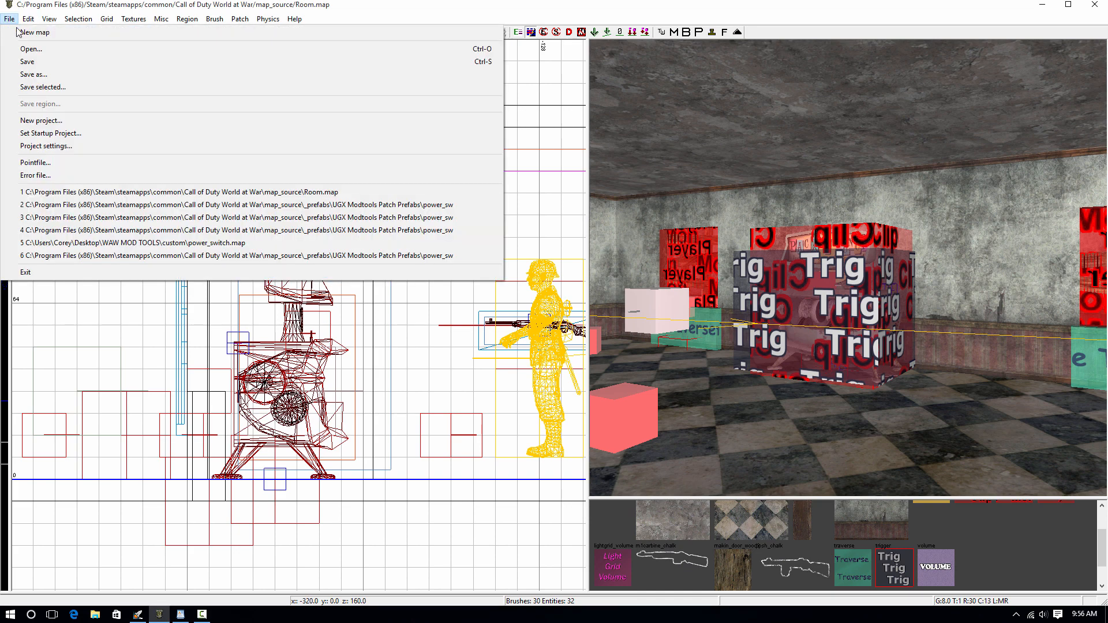
click(40, 33)
right_click(289, 193)
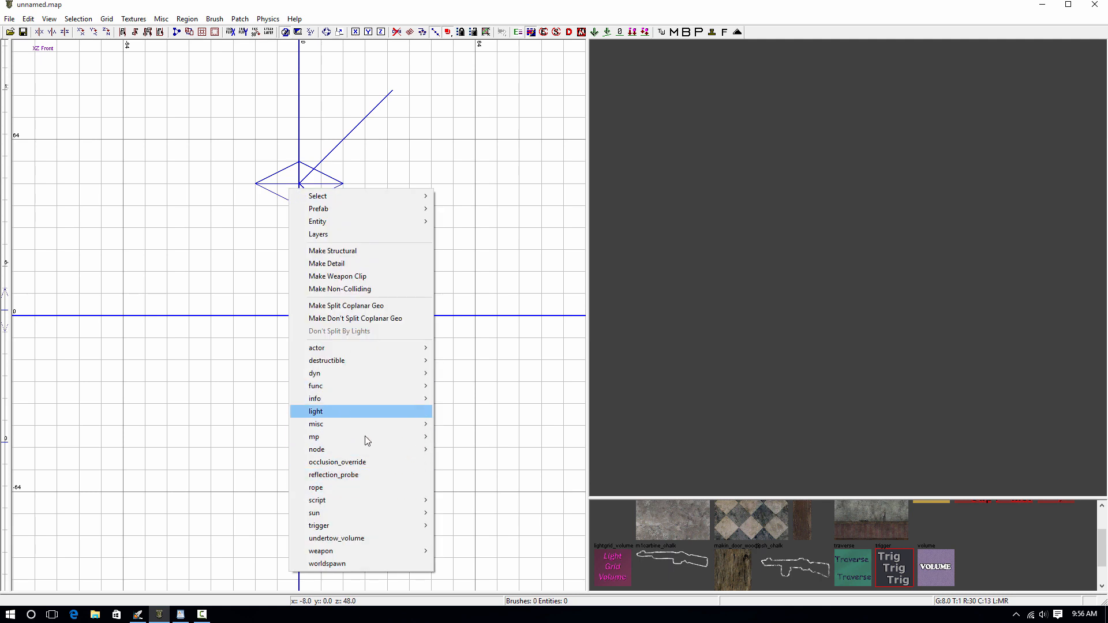
mouse_move(367, 425)
click(444, 423)
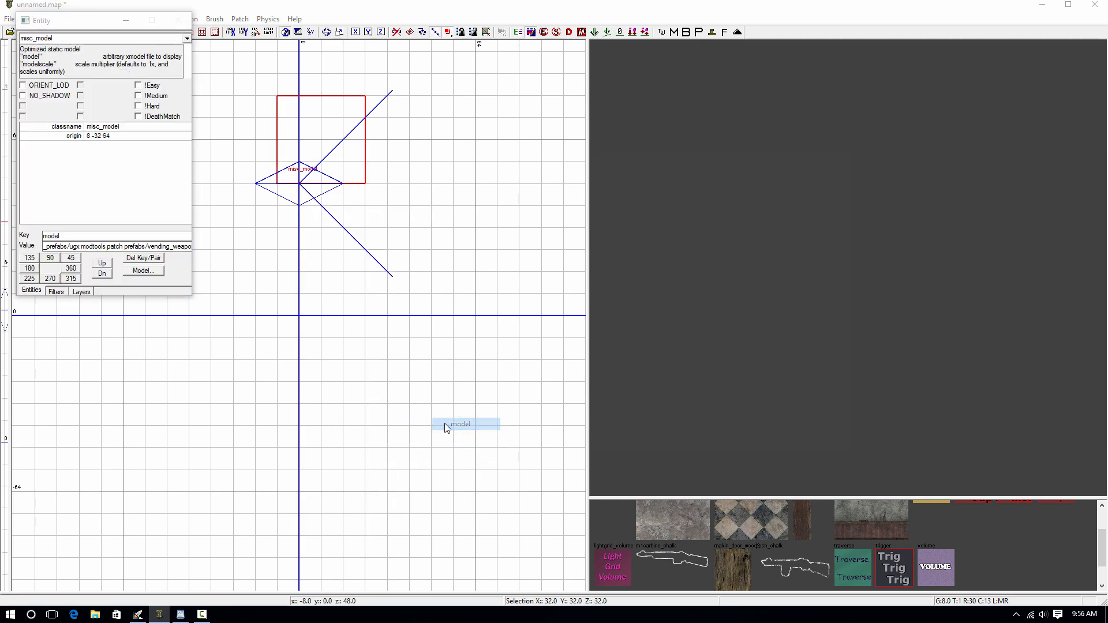
Browse from the desktop to the raw/xmodel folder of the Call of Duty World at War installation for the entity's model
click(272, 225)
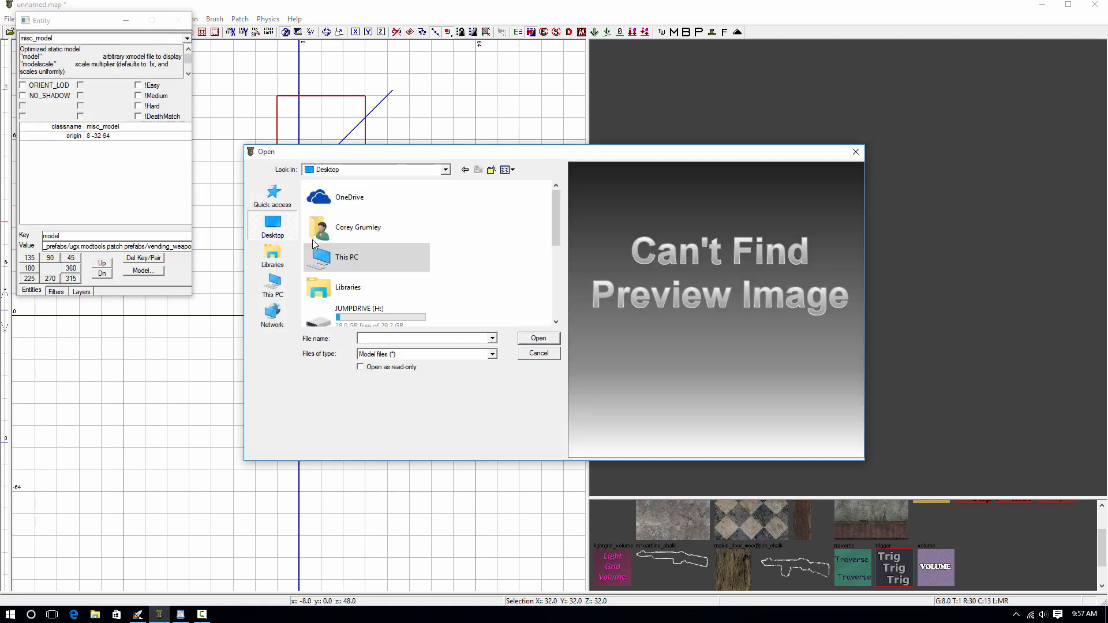
scroll(346, 259, down, 3)
double_click(381, 289)
scroll(362, 244, down, 5)
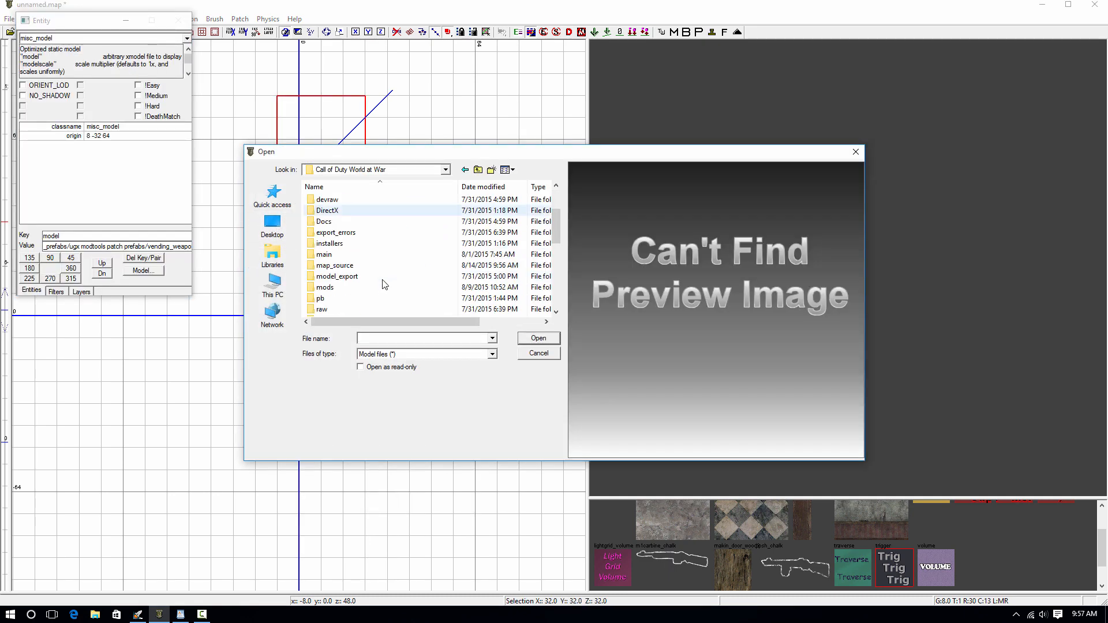
double_click(321, 243)
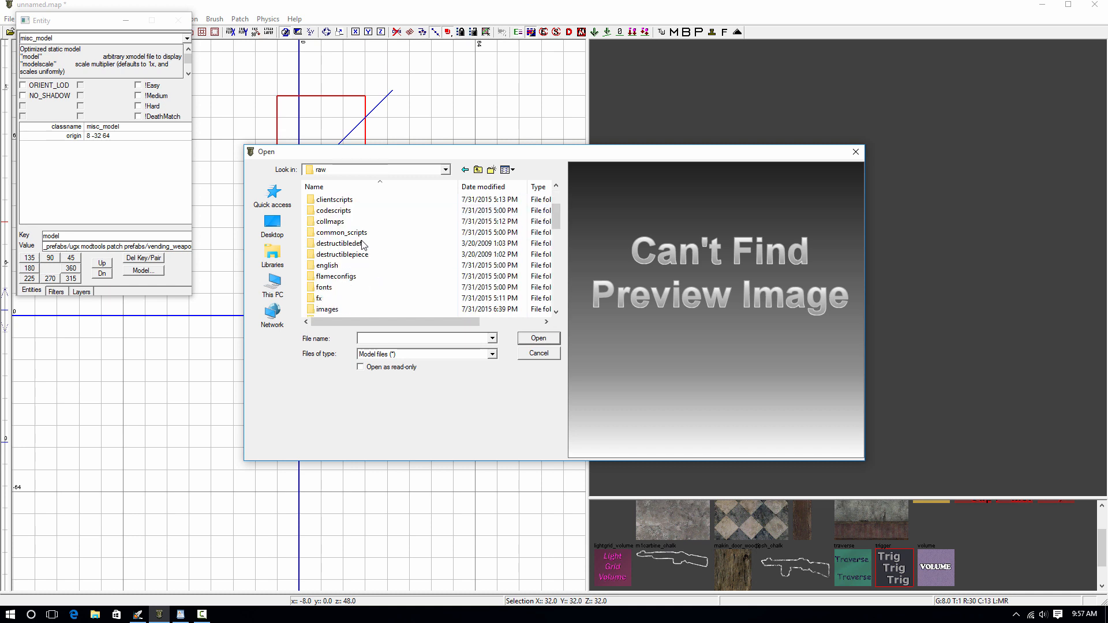
scroll(354, 261, down, 6)
scroll(356, 259, down, 6)
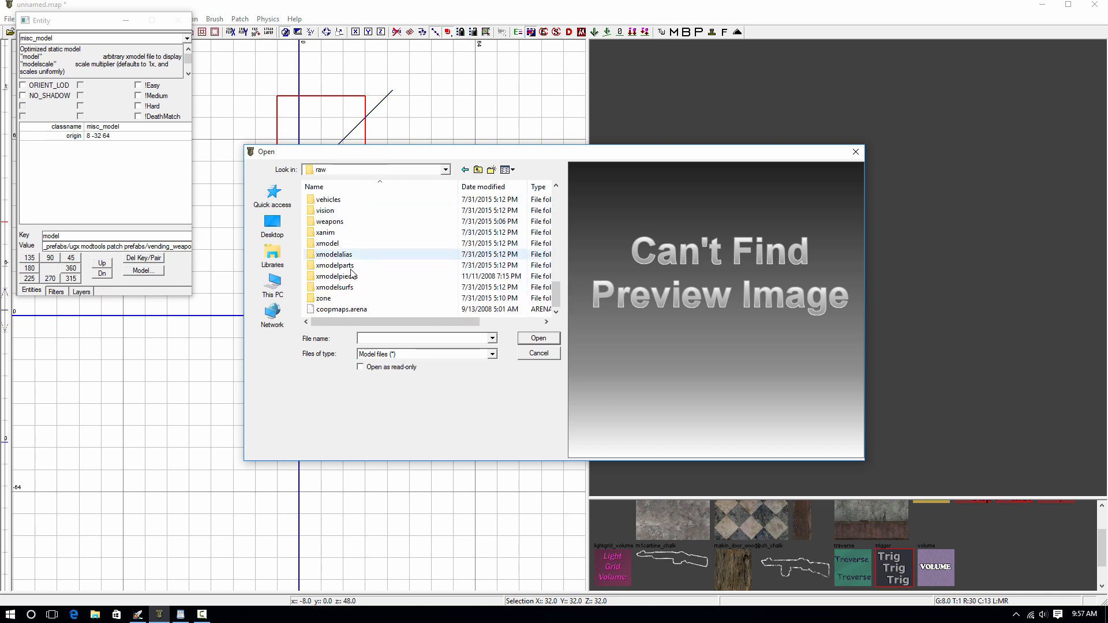
double_click(328, 243)
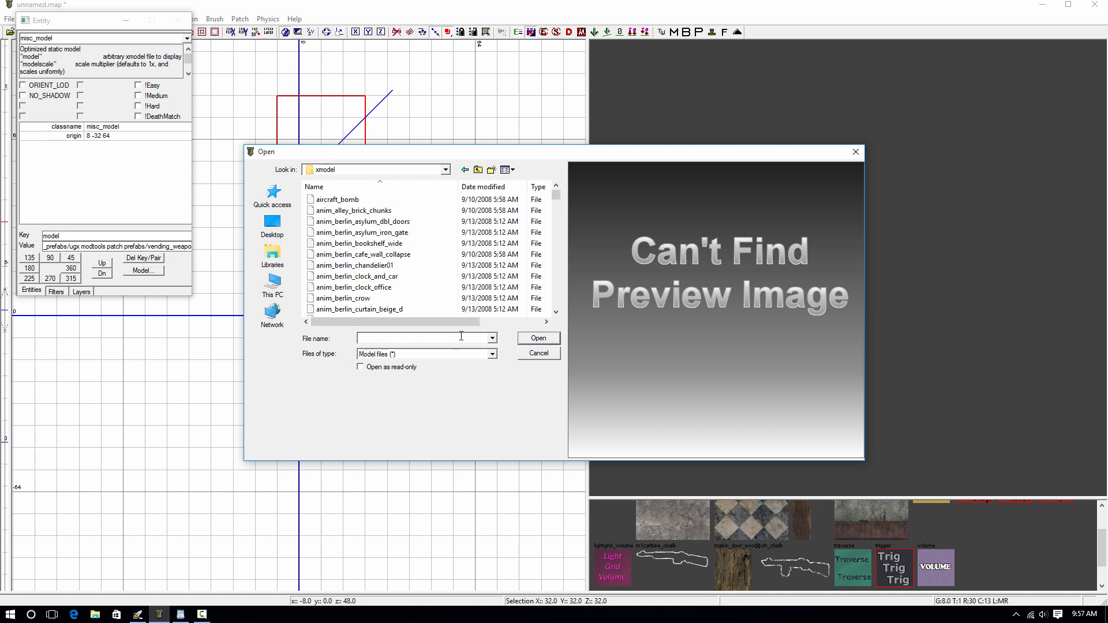
Load the zombie_power_lever model into the misc_model entity
text(zombie_)
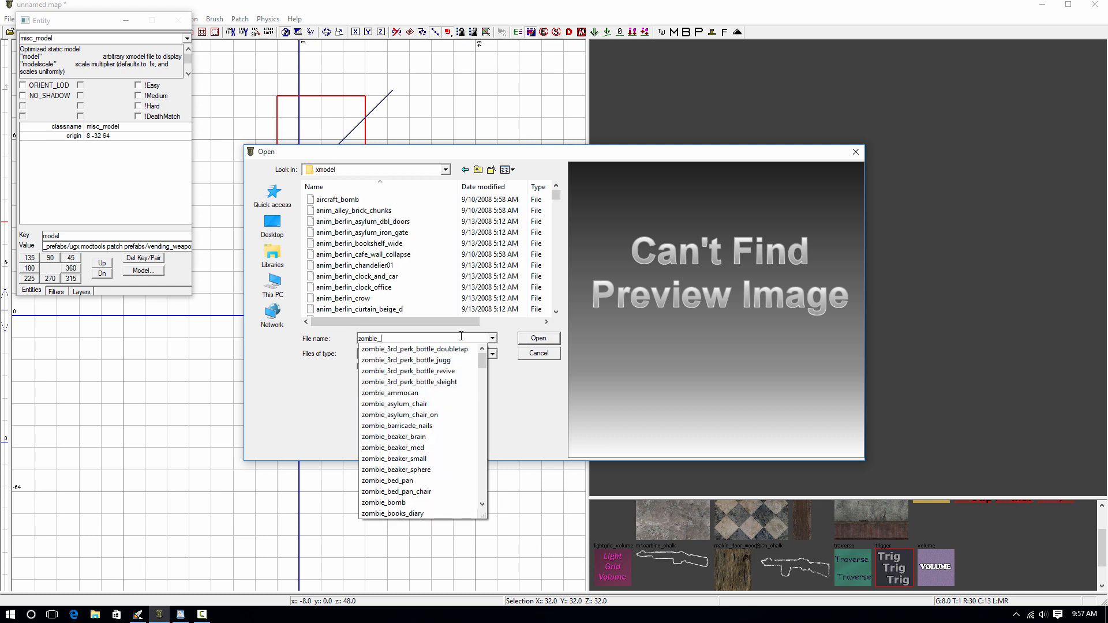
text(power_lever)
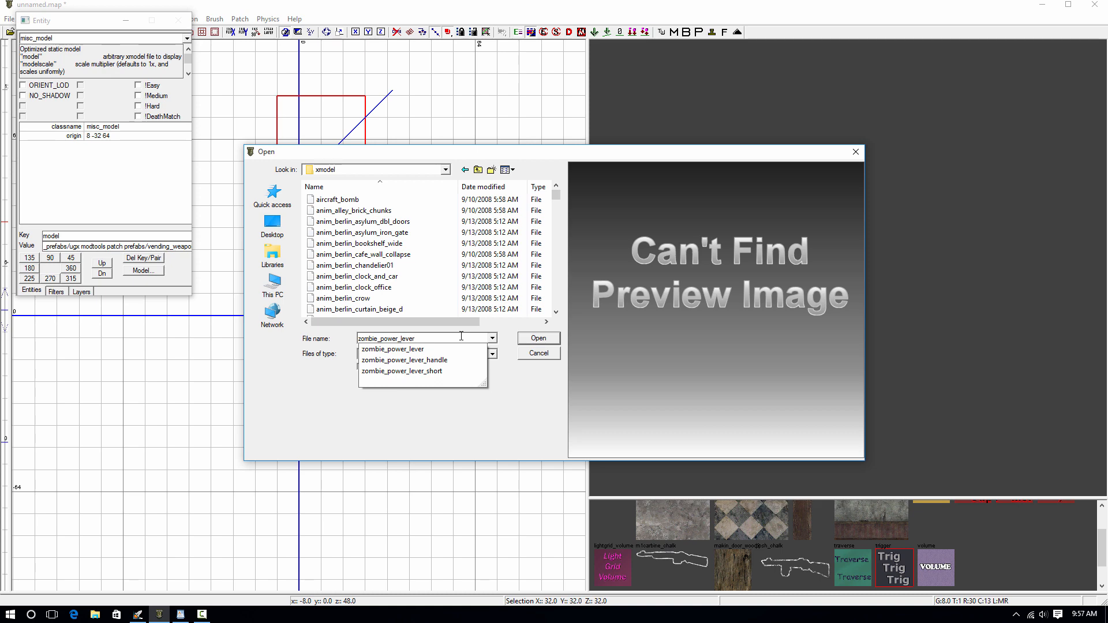
click(537, 339)
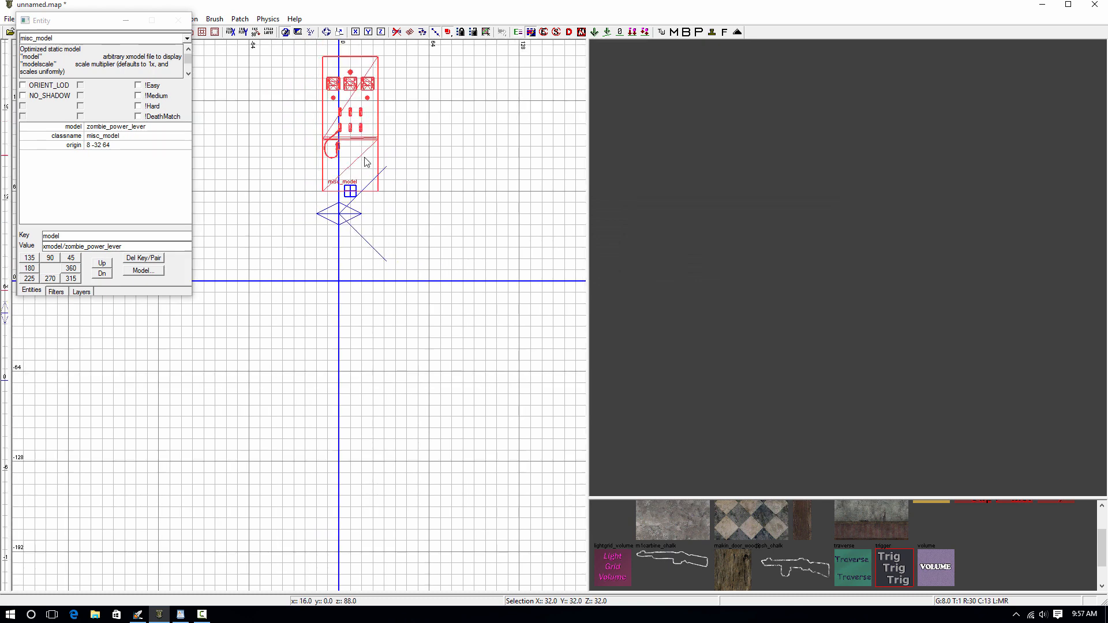
Move the power lever model in the top view so its origin sits where the X and Y axes cross
right_drag(379, 230, 420, 309)
key(ctrl+Tab)
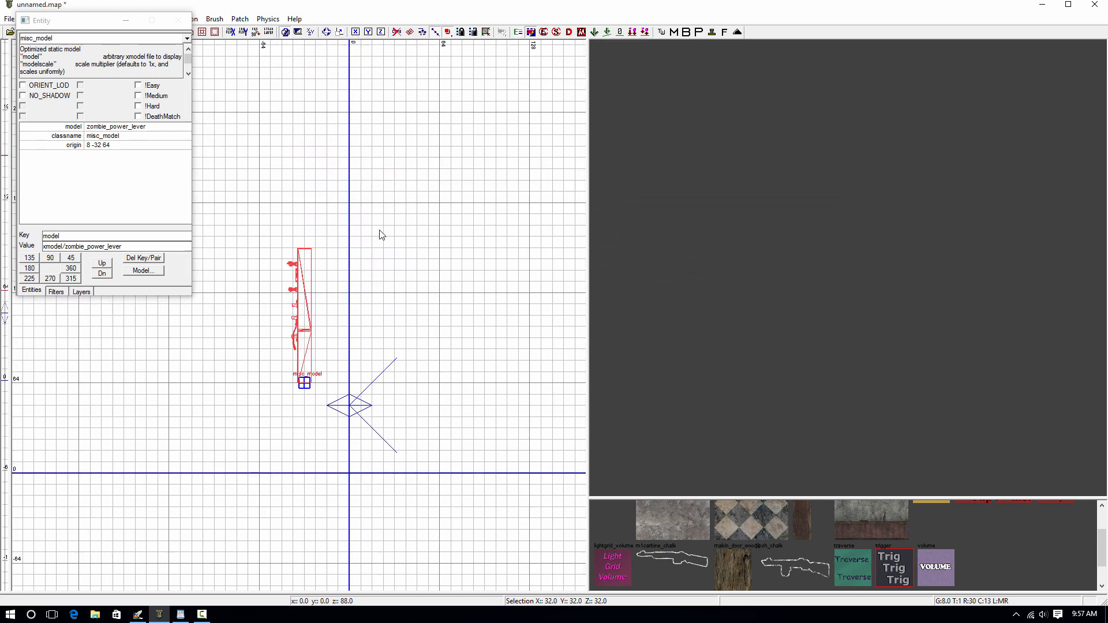
key(ctrl+Tab)
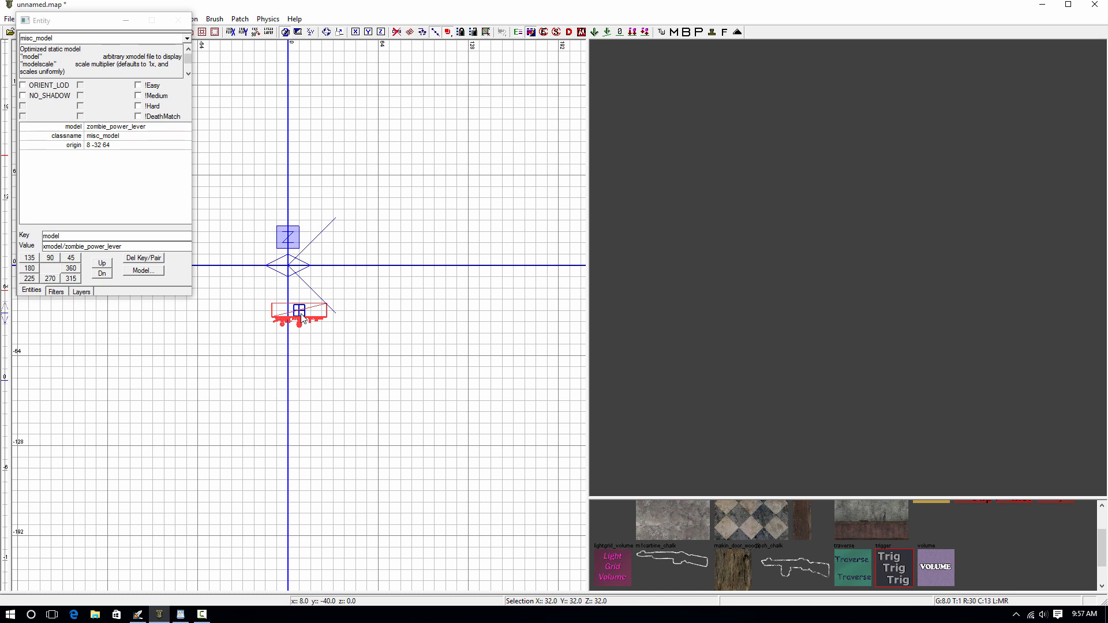
key(n)
drag(301, 316, 291, 274)
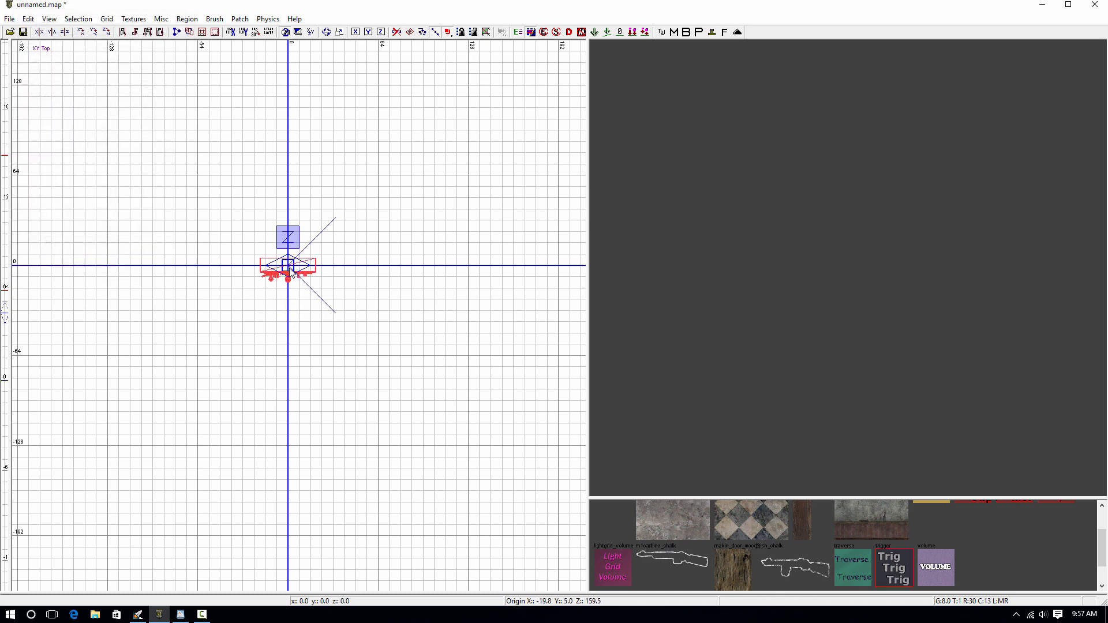
Lower the power lever model in the front view until its base rests on the Z 0 line
scroll(290, 279, up, 3)
key(ctrl+Tab)
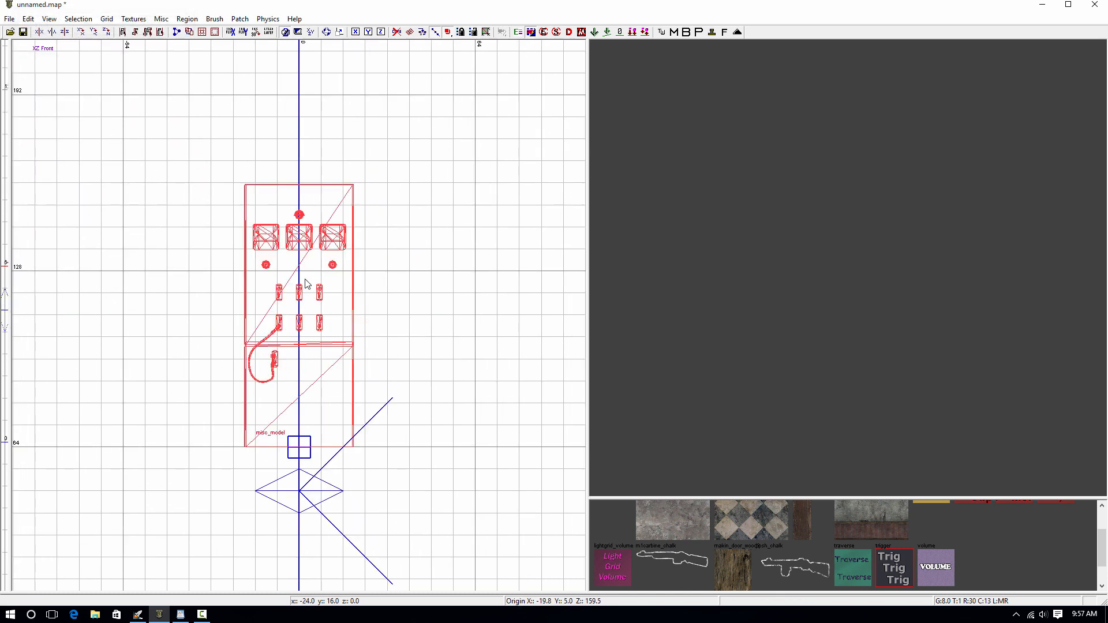
scroll(321, 362, down, 2)
drag(316, 363, 316, 475)
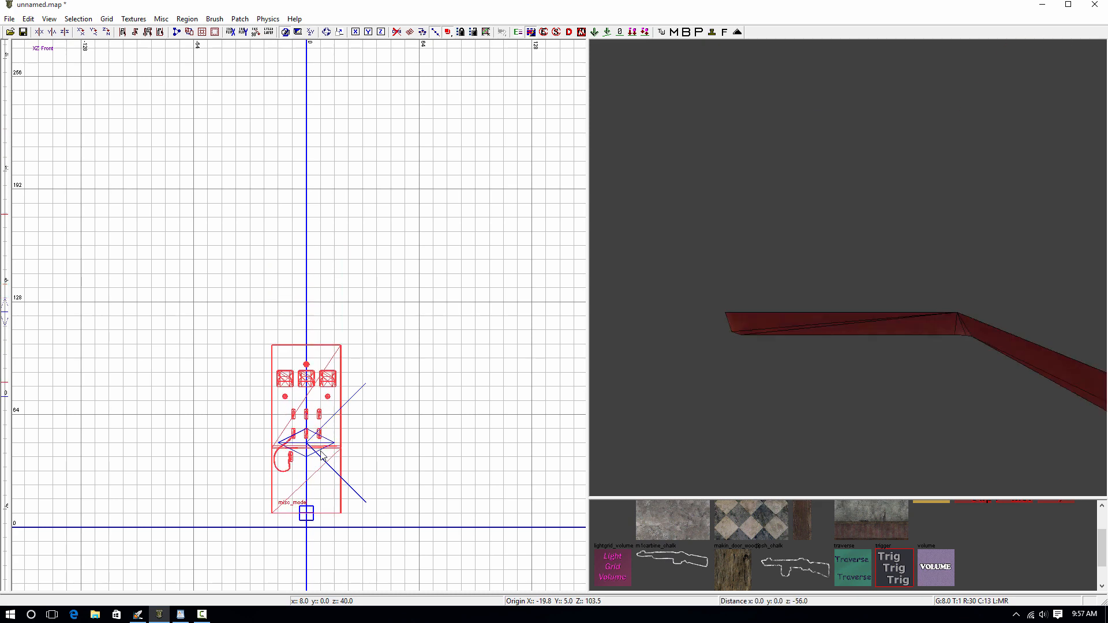
mouse_move(663, 376)
right_down()
mouse_move(625, 375)
mouse_move(663, 377)
right_up()
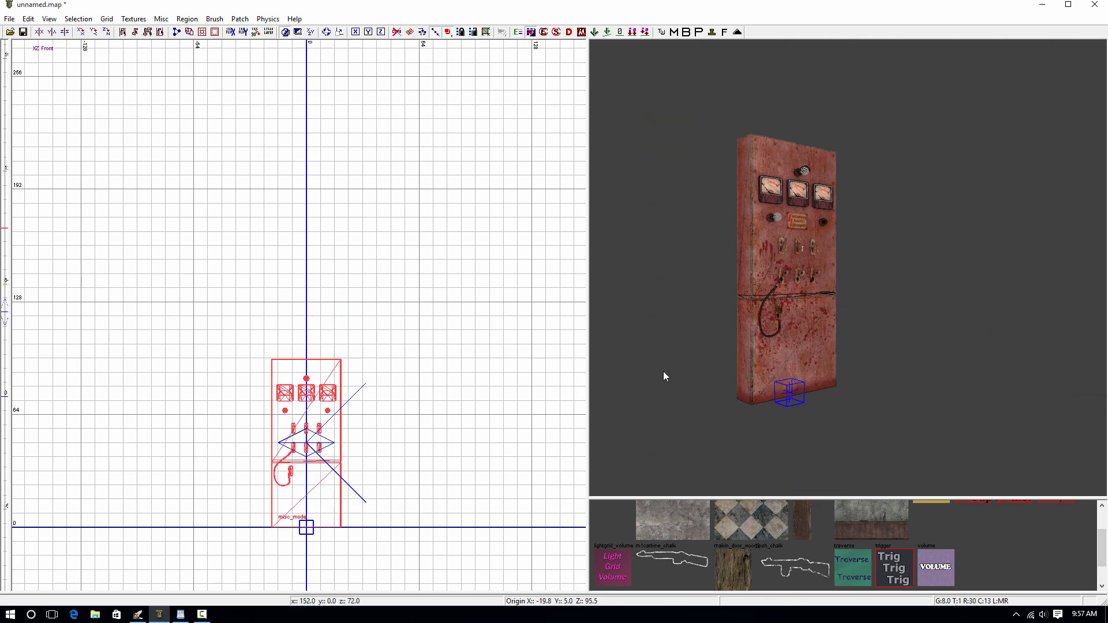
right_drag(328, 481, 368, 369)
scroll(328, 486, up, 3)
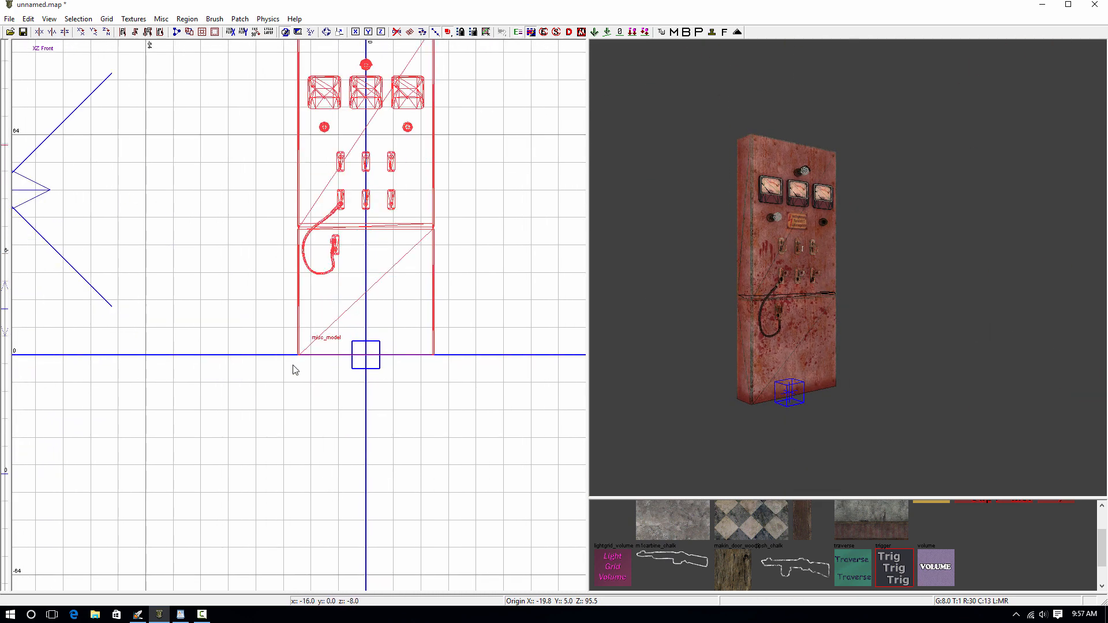
Examine how the power lever model lines up with the axes in the side and top views
key(ctrl+Tab)
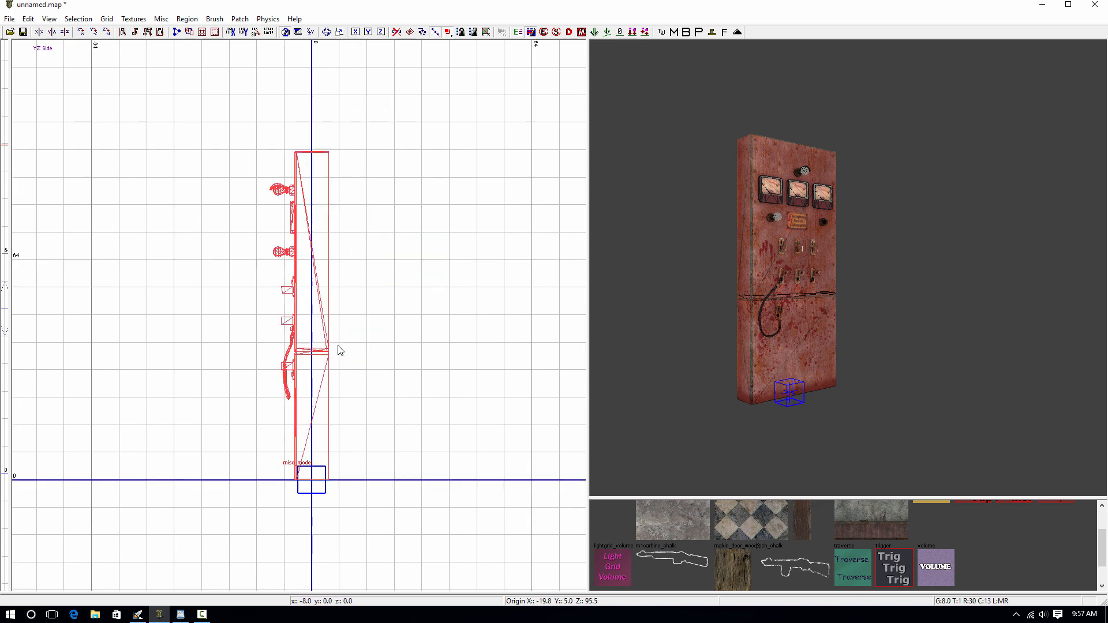
key(ctrl+Tab)
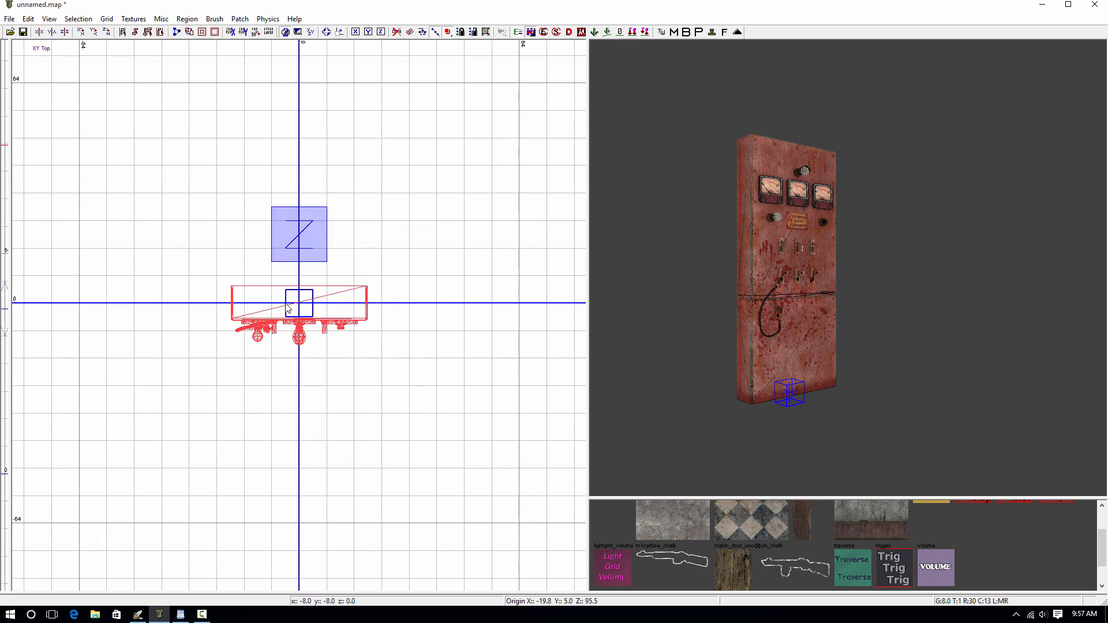
right_drag(282, 298, 295, 314)
scroll(336, 390, up, 3)
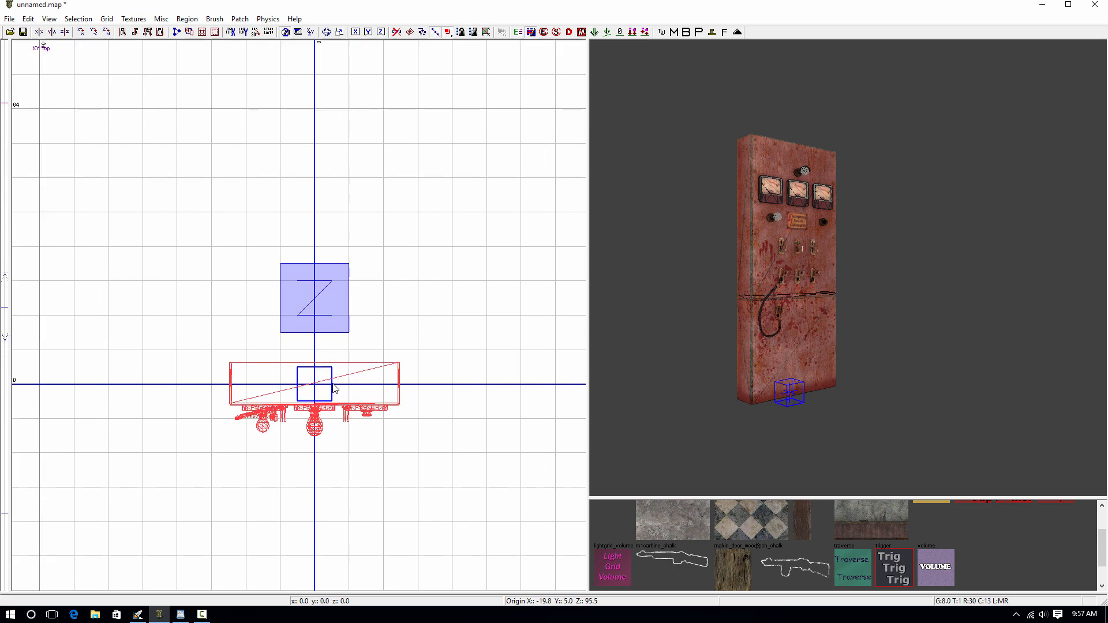
key(ctrl+Tab)
key(ctrl+Tab)
scroll(311, 386, up, 2)
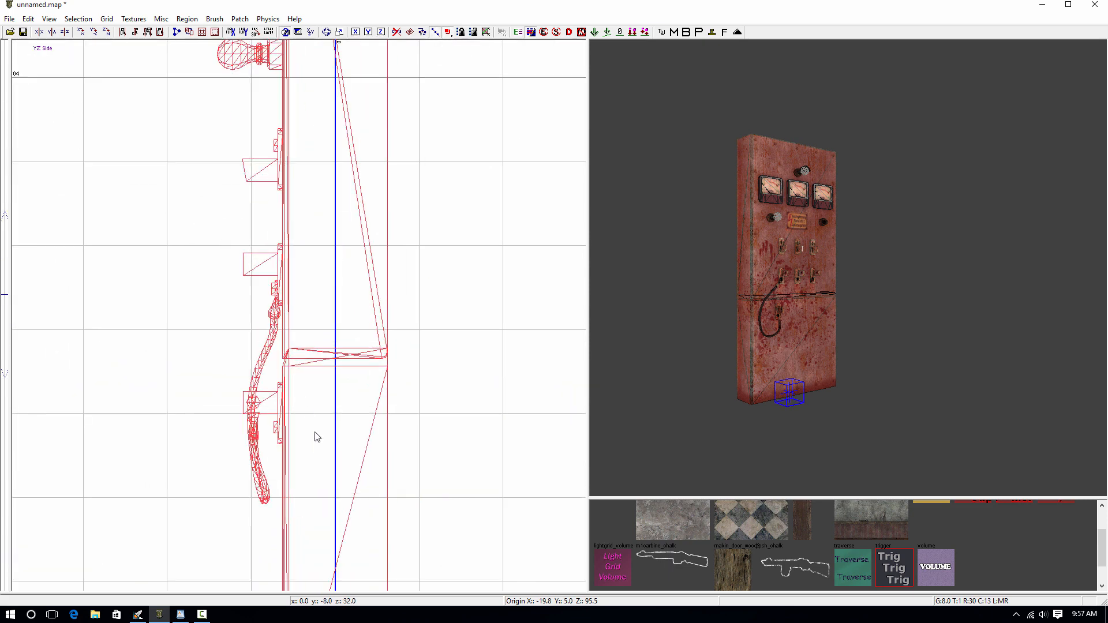
scroll(317, 436, down, 2)
Set the grid size to 1, shift the power lever model 3 units along positive Y in the top view, and deselect it
key(2)
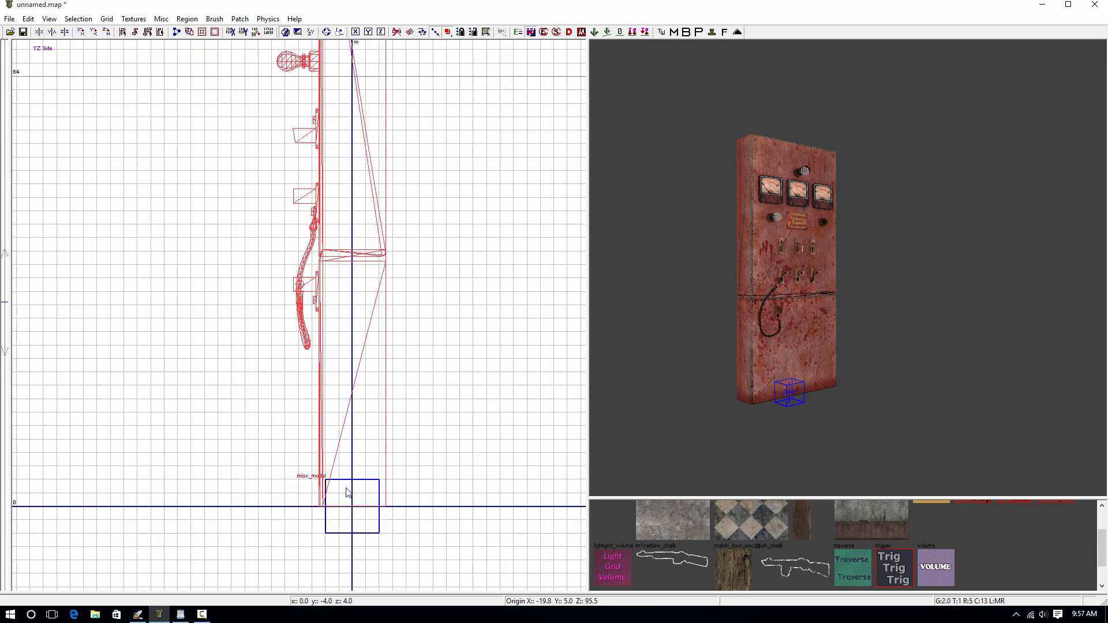
scroll(349, 493, up, 2)
key(1)
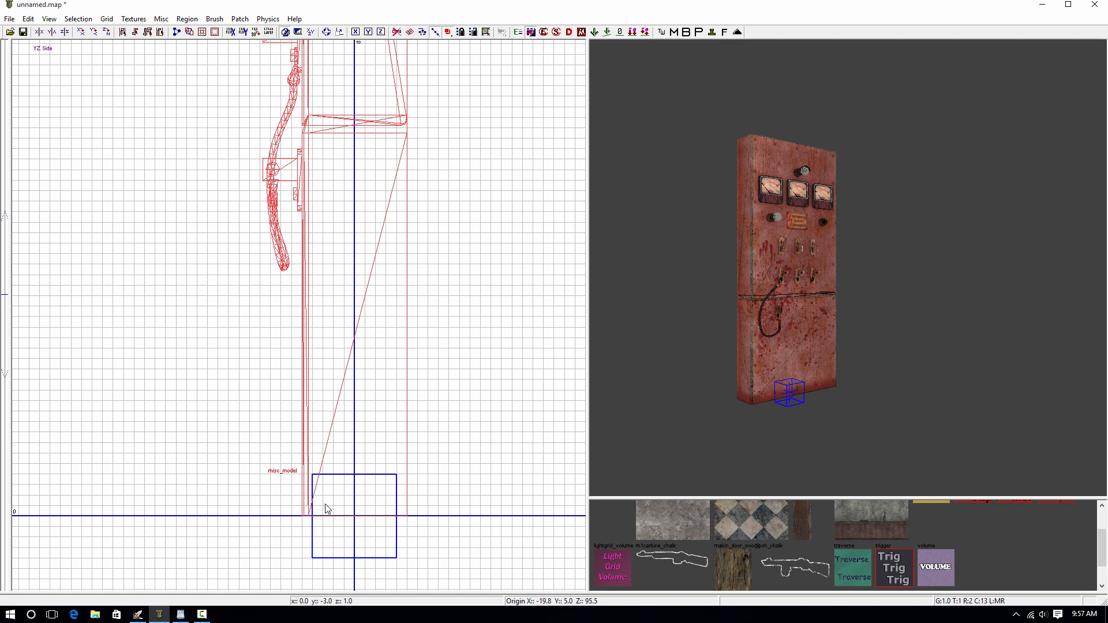
key(ctrl+Tab)
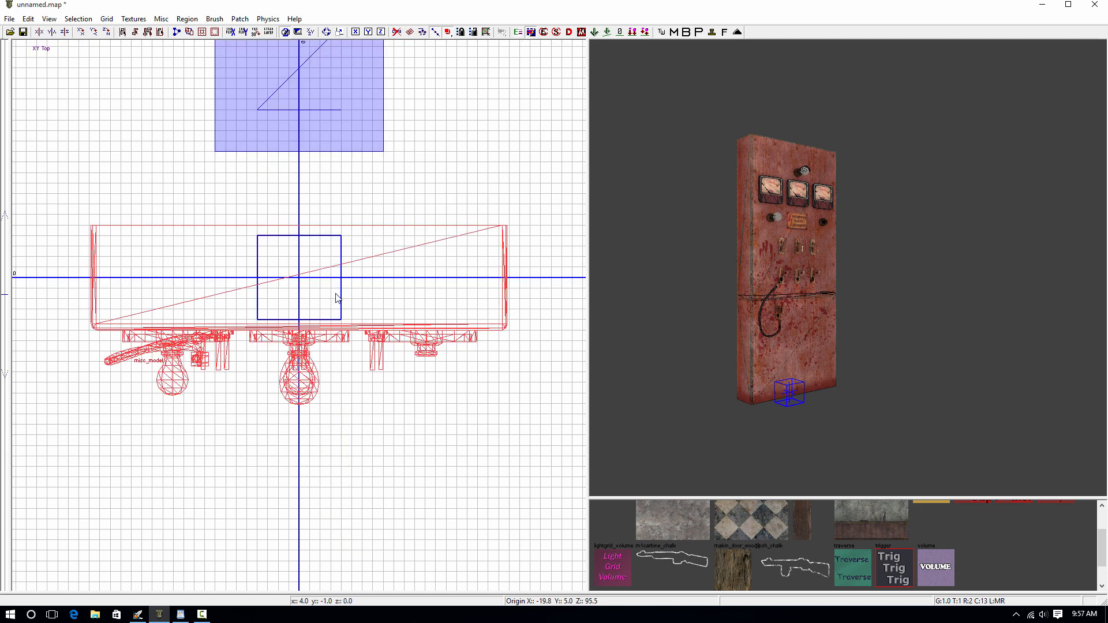
drag(322, 292, 322, 264)
right_drag(314, 192, 320, 249)
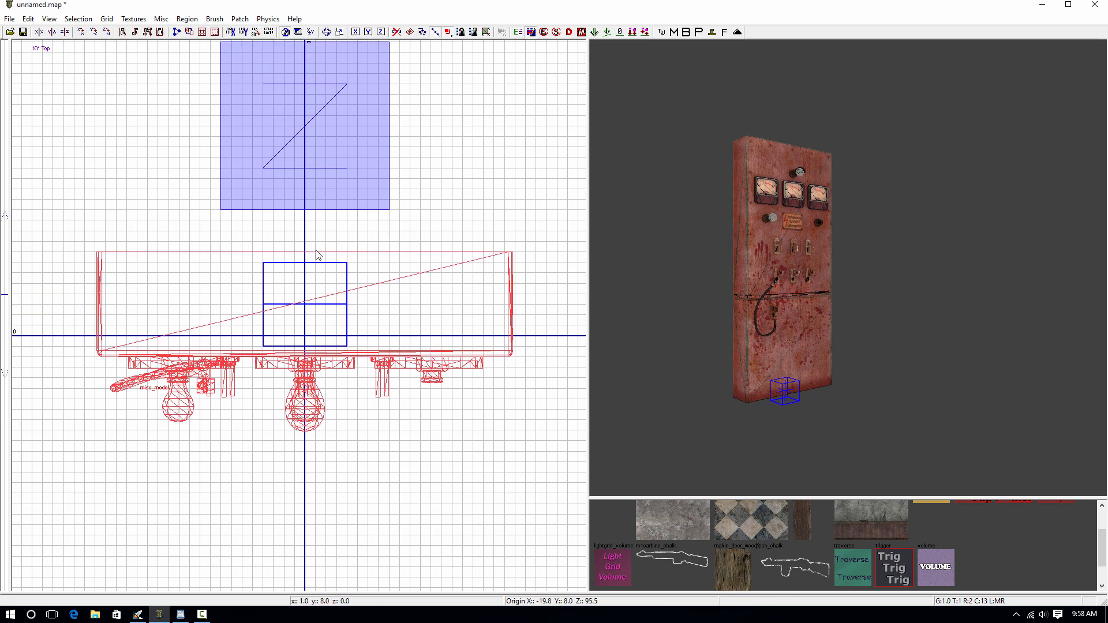
scroll(316, 255, up, 2)
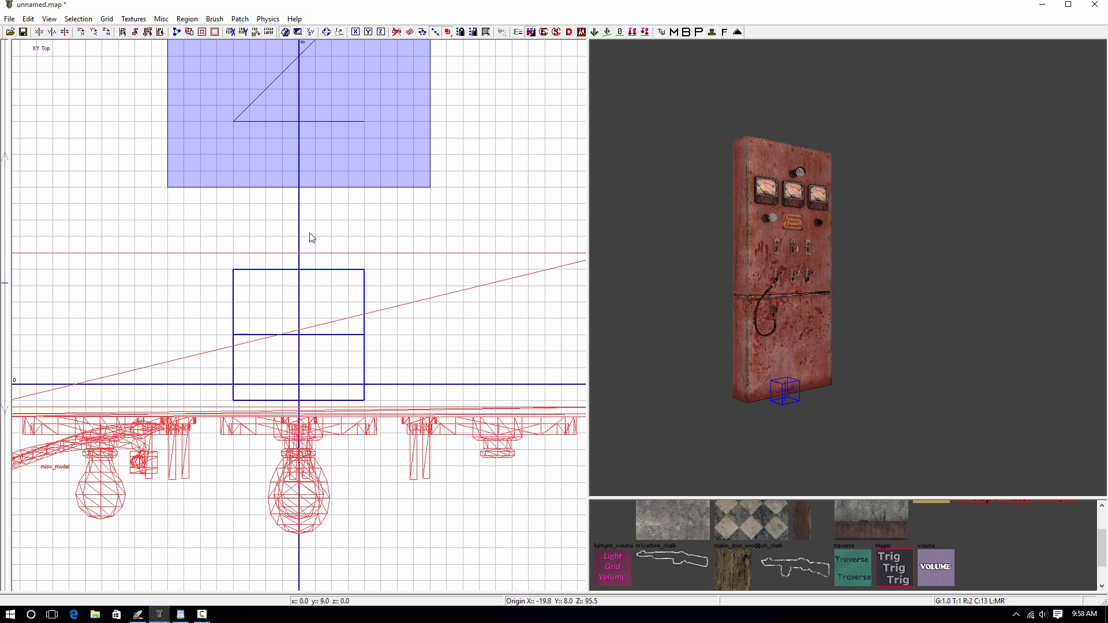
scroll(306, 172, down, 3)
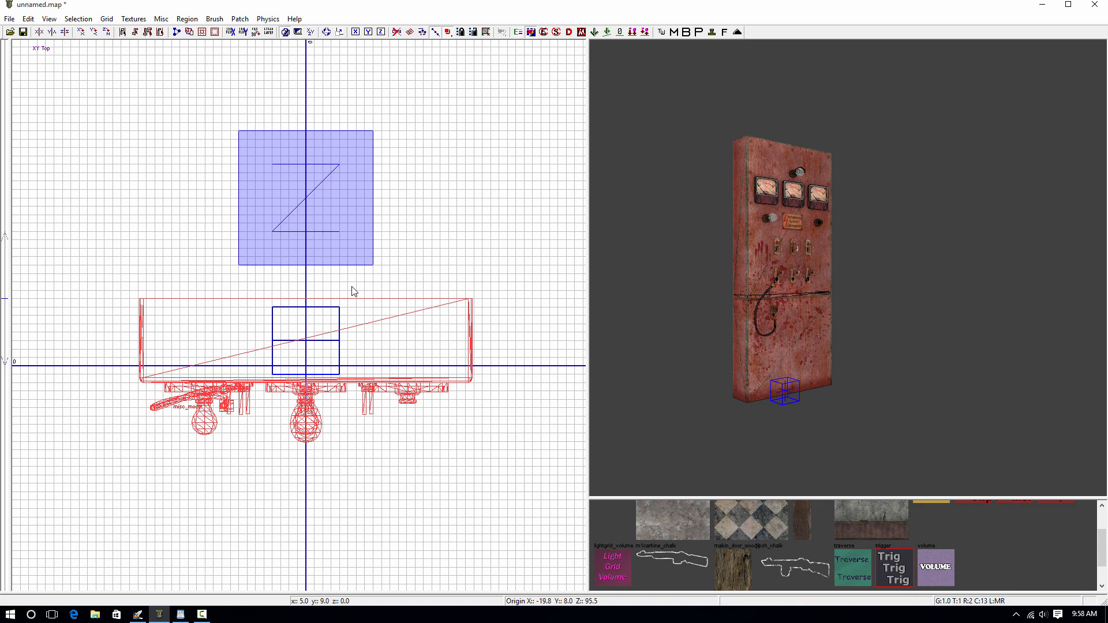
key(Escape)
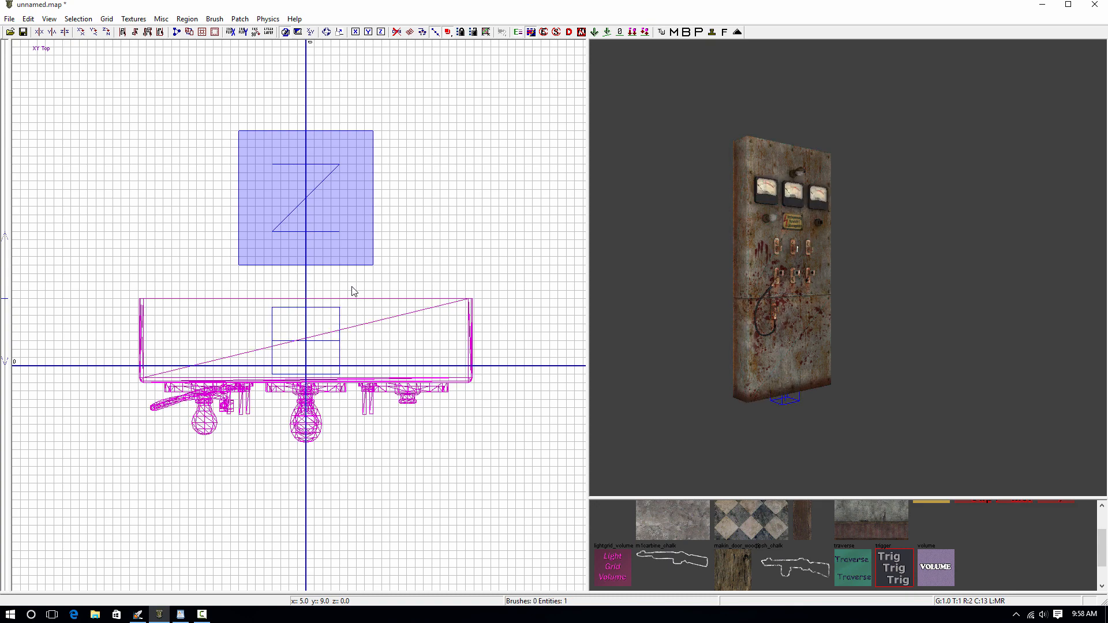
Set the grid size to 8 and add a script_model entity behind the power panel in the side view
key(ctrl+Tab)
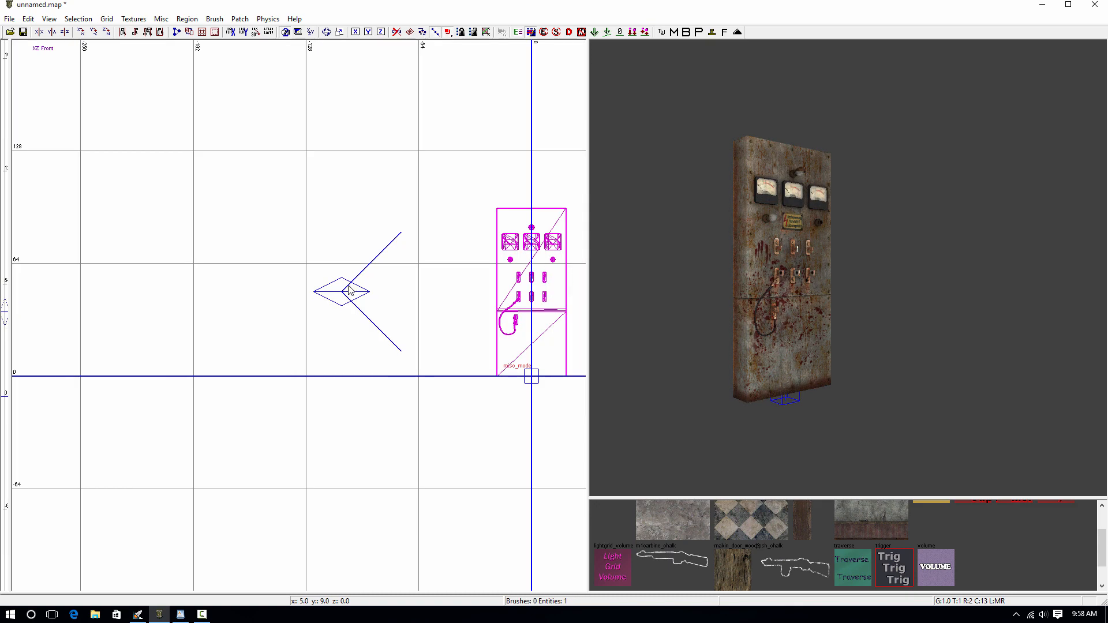
key(4)
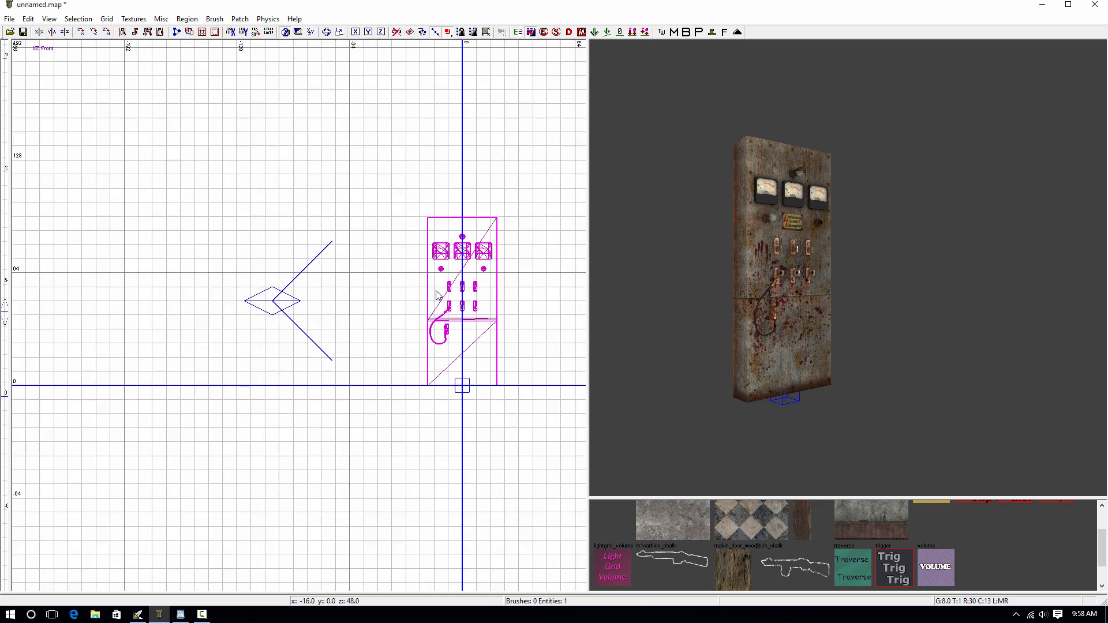
key(ctrl+Tab)
right_drag(435, 293, 430, 297)
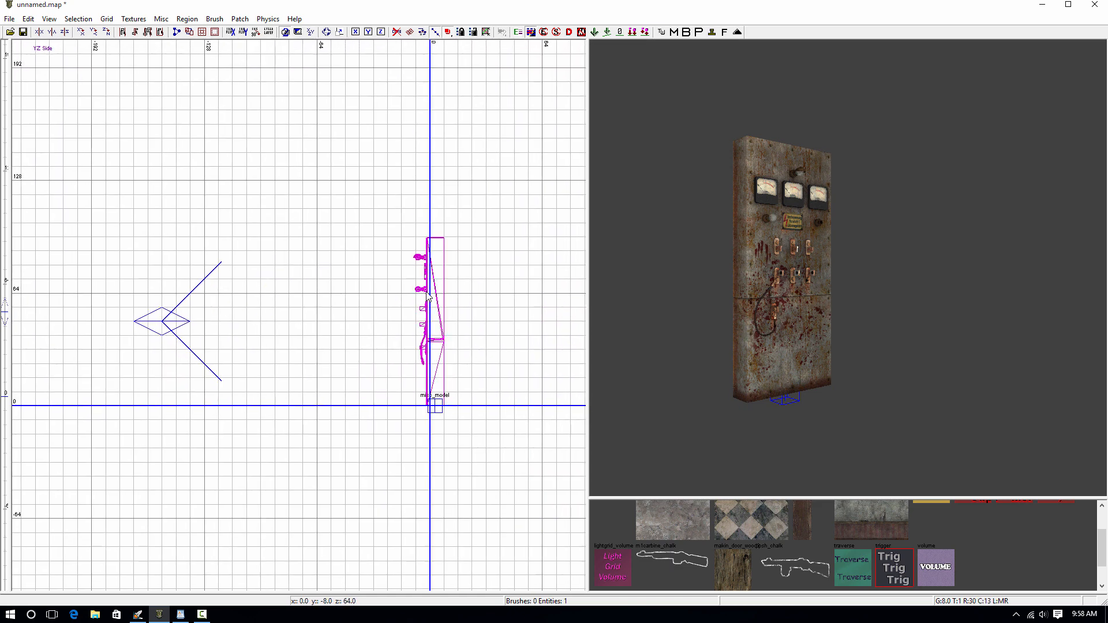
scroll(430, 295, up, 1)
right_click(465, 271)
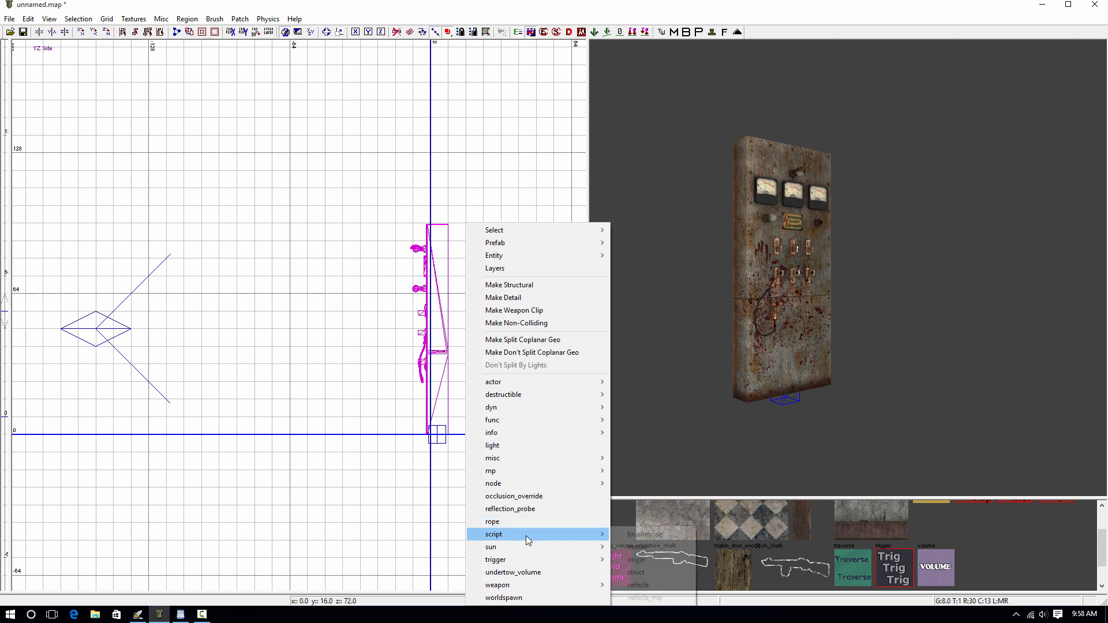
mouse_move(526, 534)
click(638, 548)
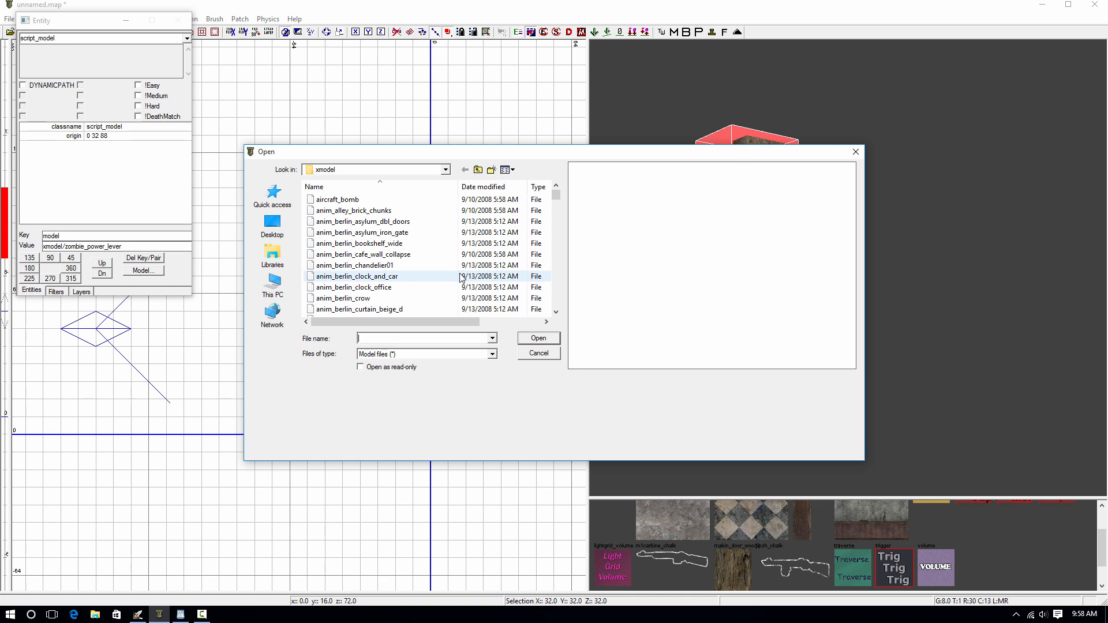
Assign zombie_power_lever_handle as the model of the script_model entity
text(zombie_power)
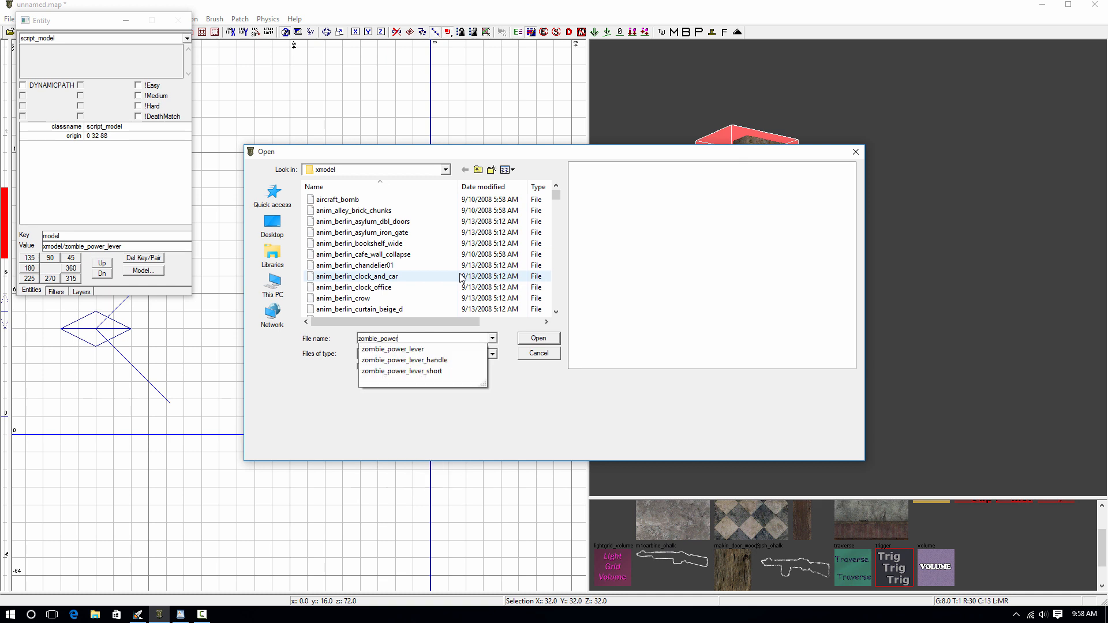
text(_lever_handle)
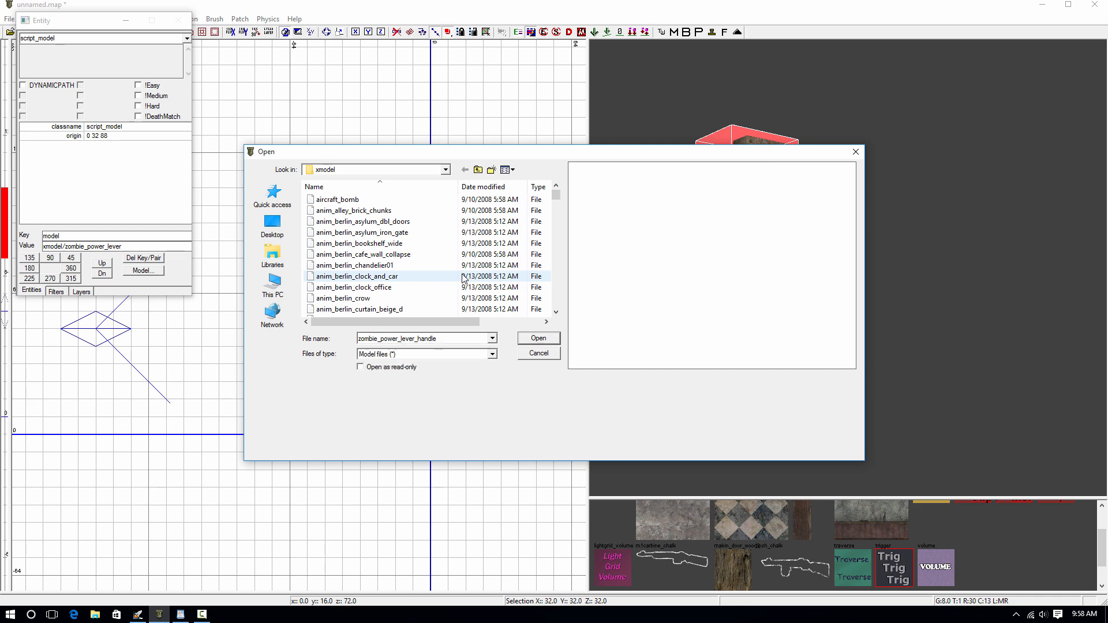
click(553, 341)
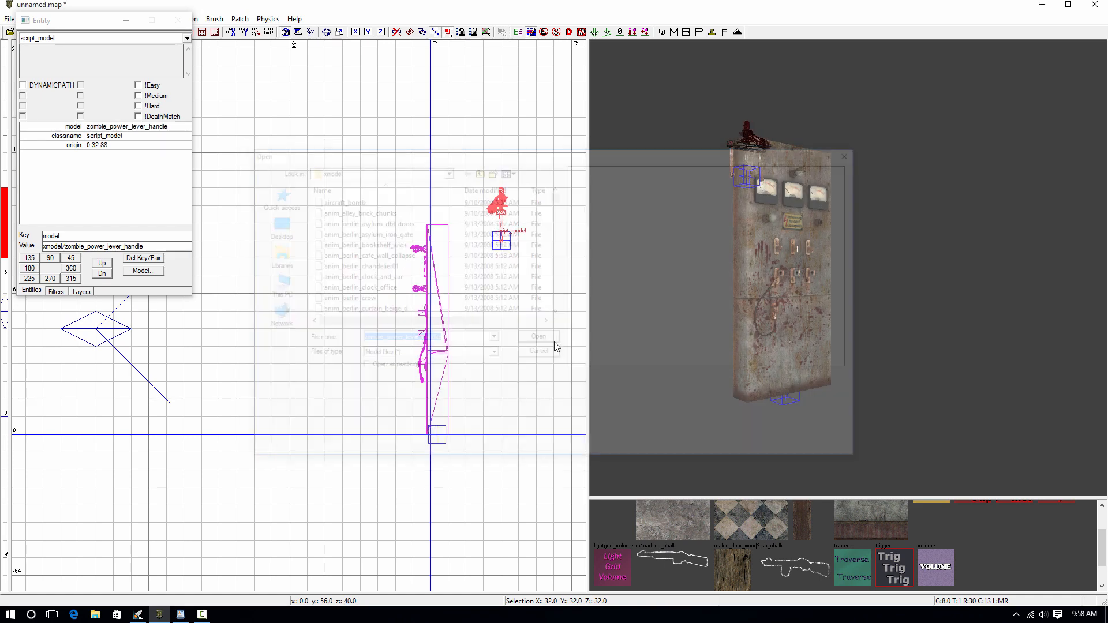
key(n)
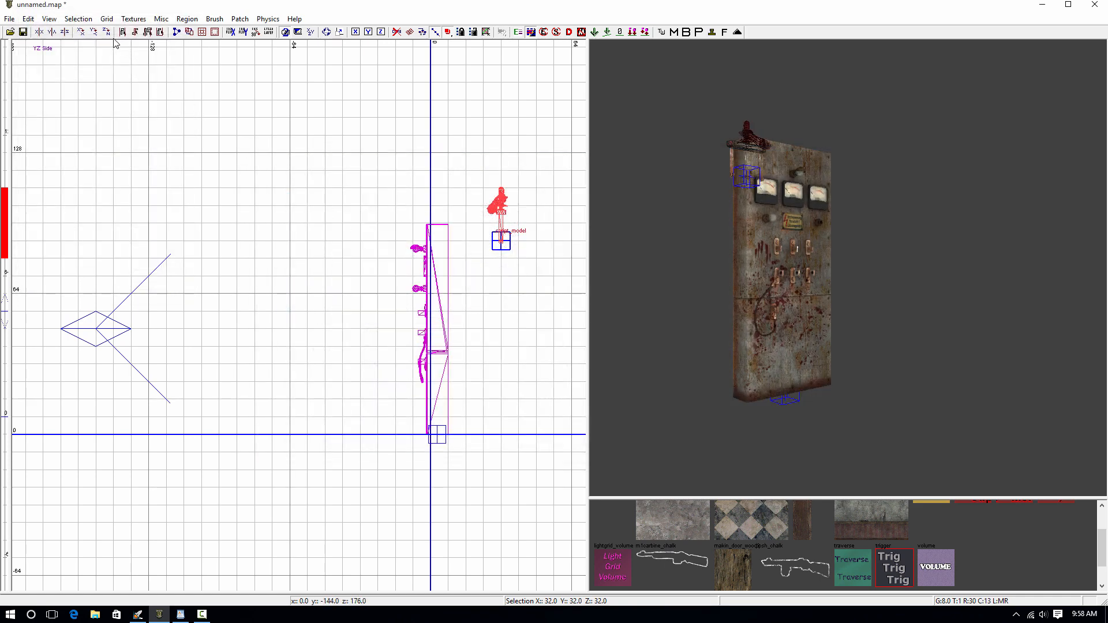
Rotate the lever handle about the X axis until it lies horizontally with its grip pointing toward the panel's front side
click(81, 36)
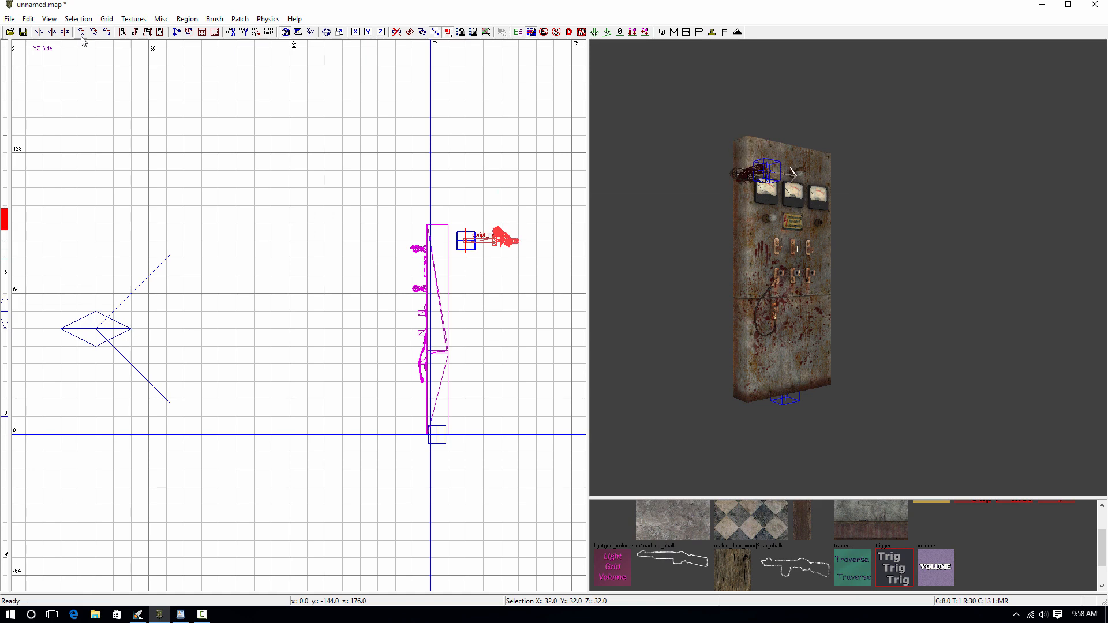
right_drag(750, 260, 634, 225)
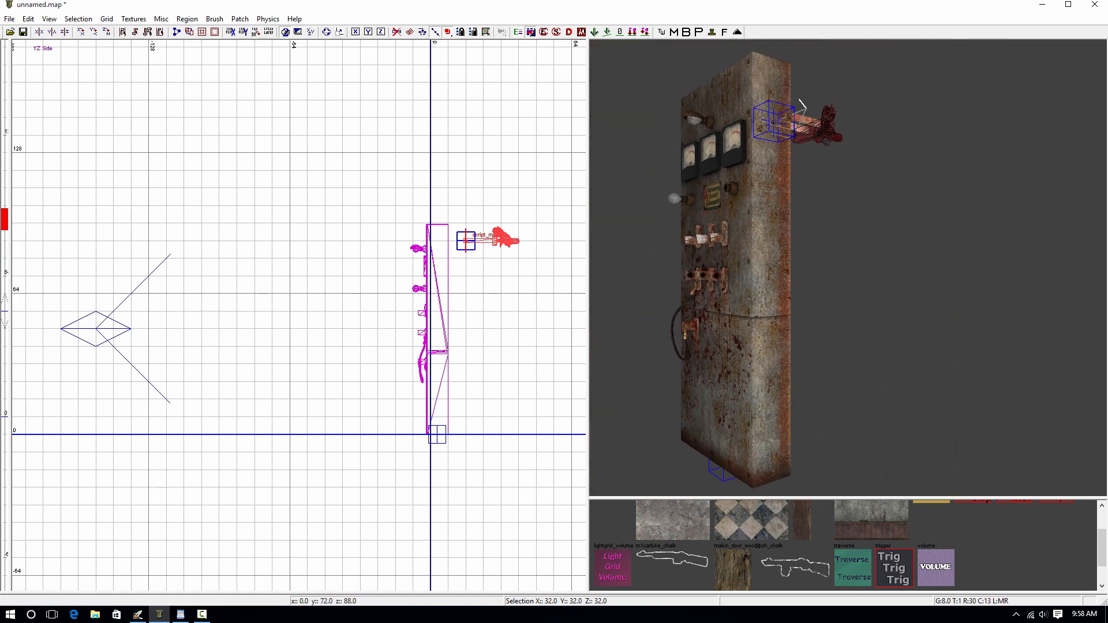
click(82, 33)
click(82, 33)
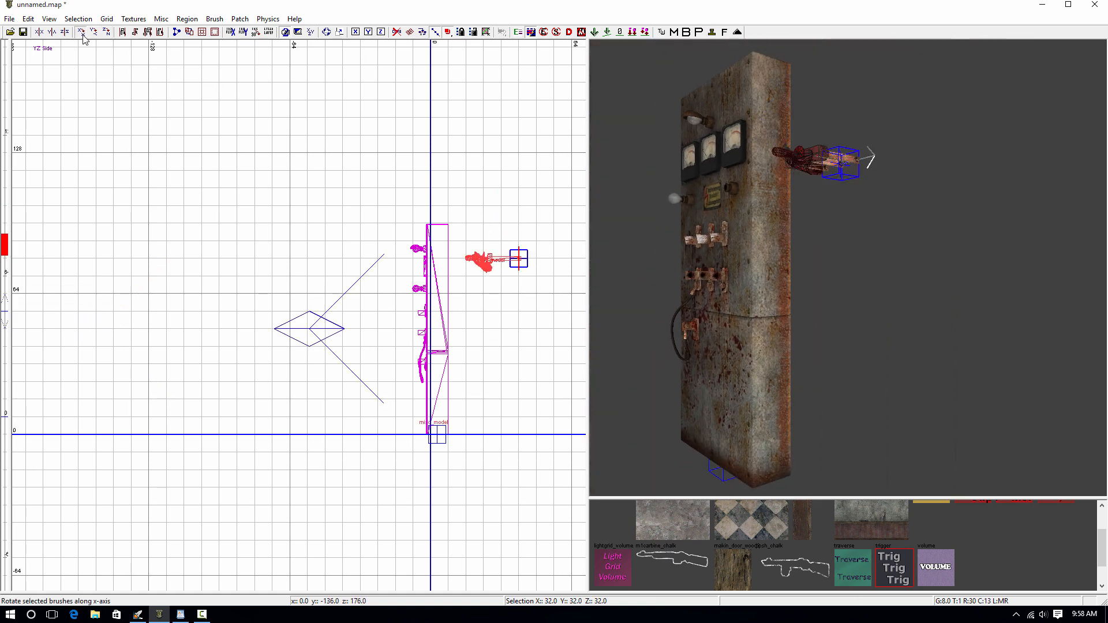
click(82, 34)
click(82, 33)
click(82, 33)
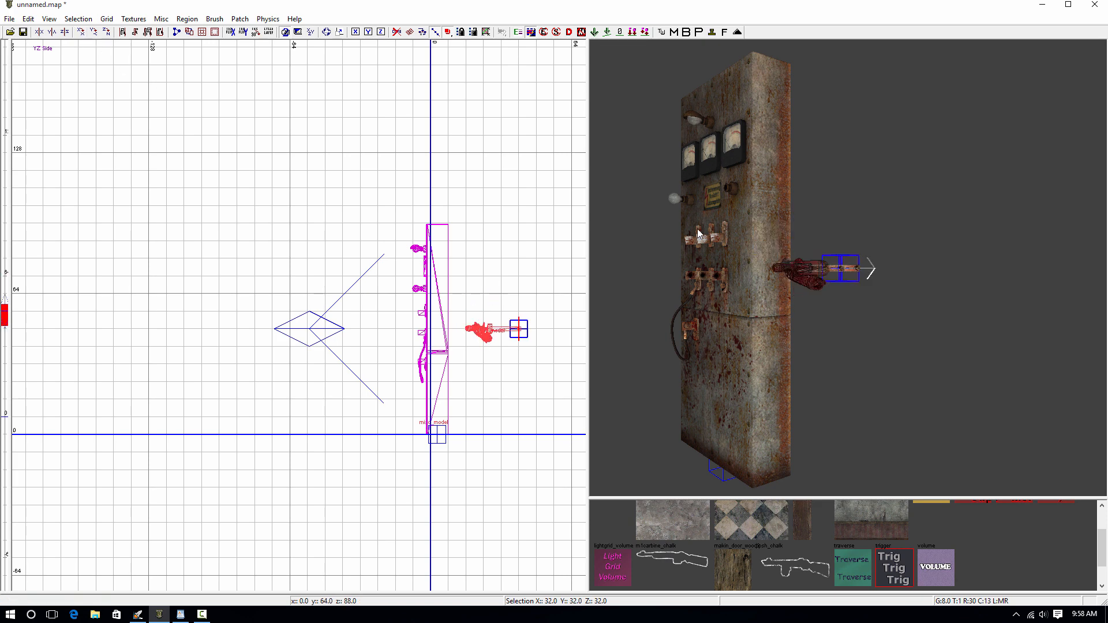
Move the lever handle 48 units along negative Y in the side view so it sticks out in front of the panel
drag(478, 331, 406, 331)
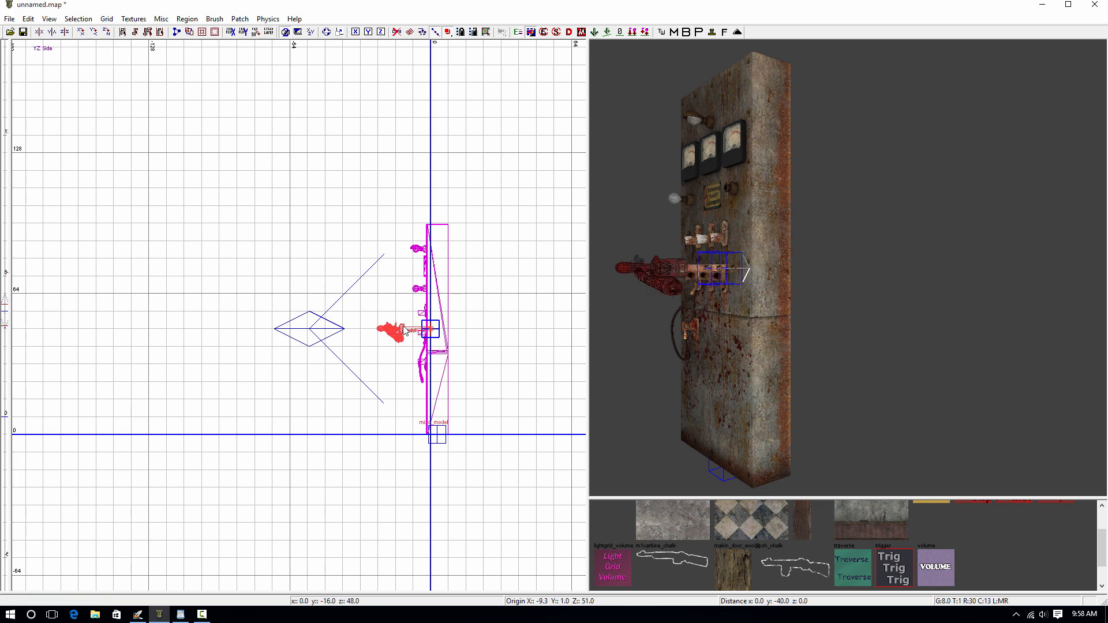
scroll(502, 334, up, 4)
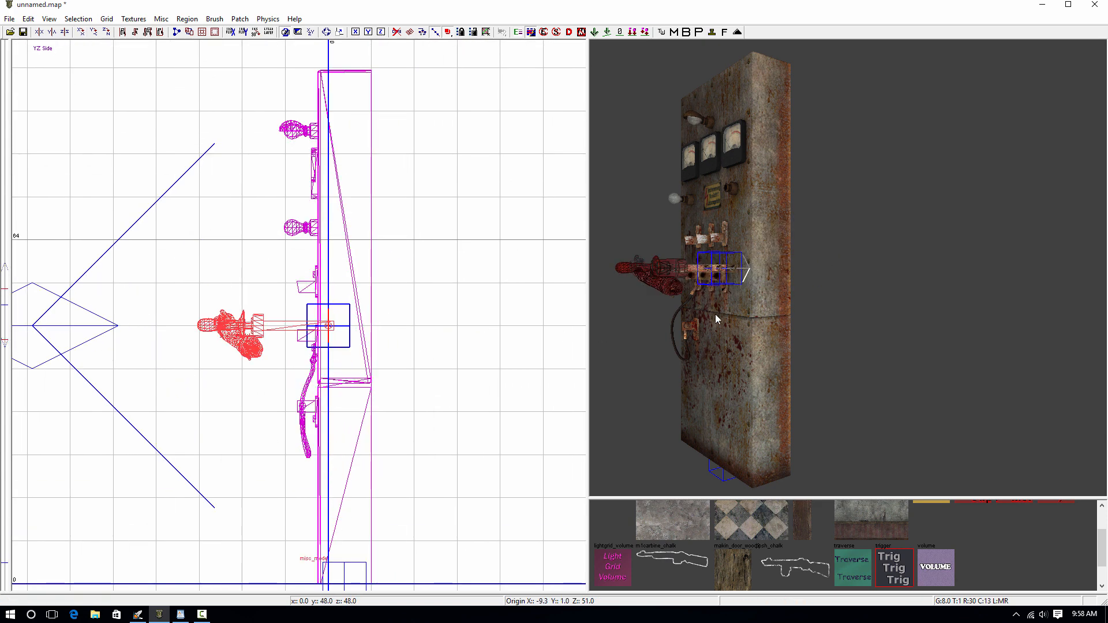
right_drag(707, 314, 698, 208)
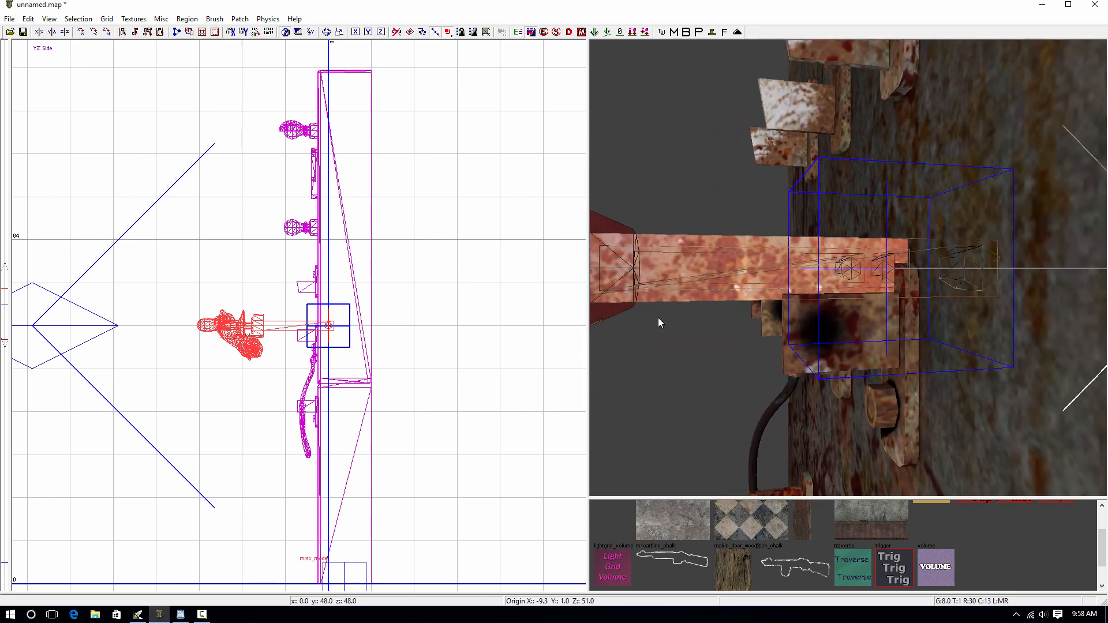
drag(312, 333, 295, 333)
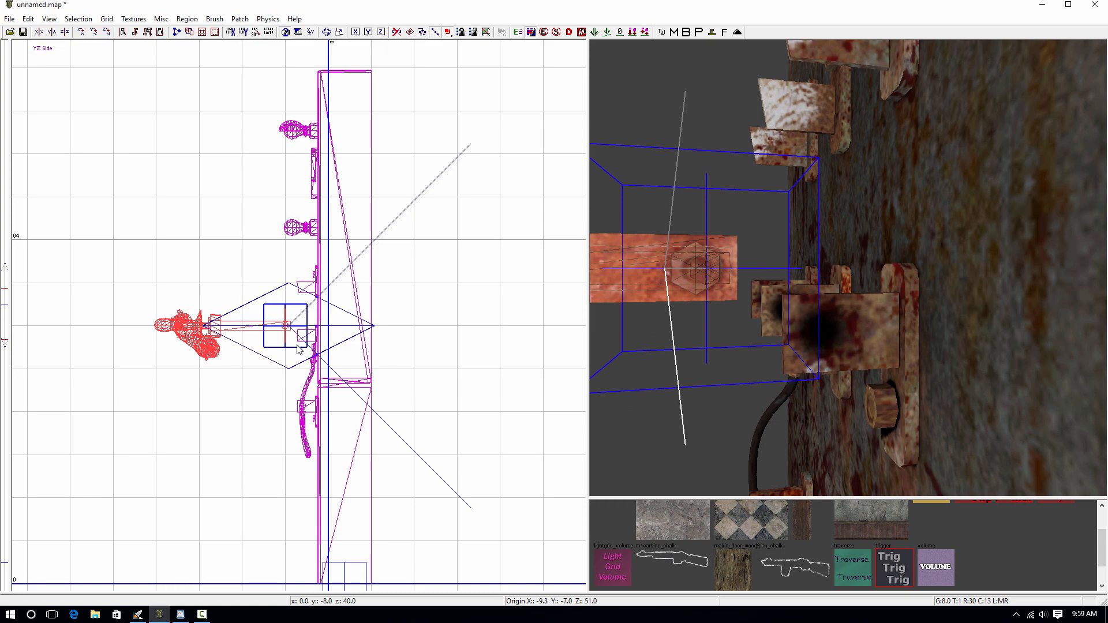
Using a finer grid, shift the handle 3.5 units along positive Y and 2 units down onto its switch bracket, then restore grid size 8
key(1)
scroll(295, 338, up, 6)
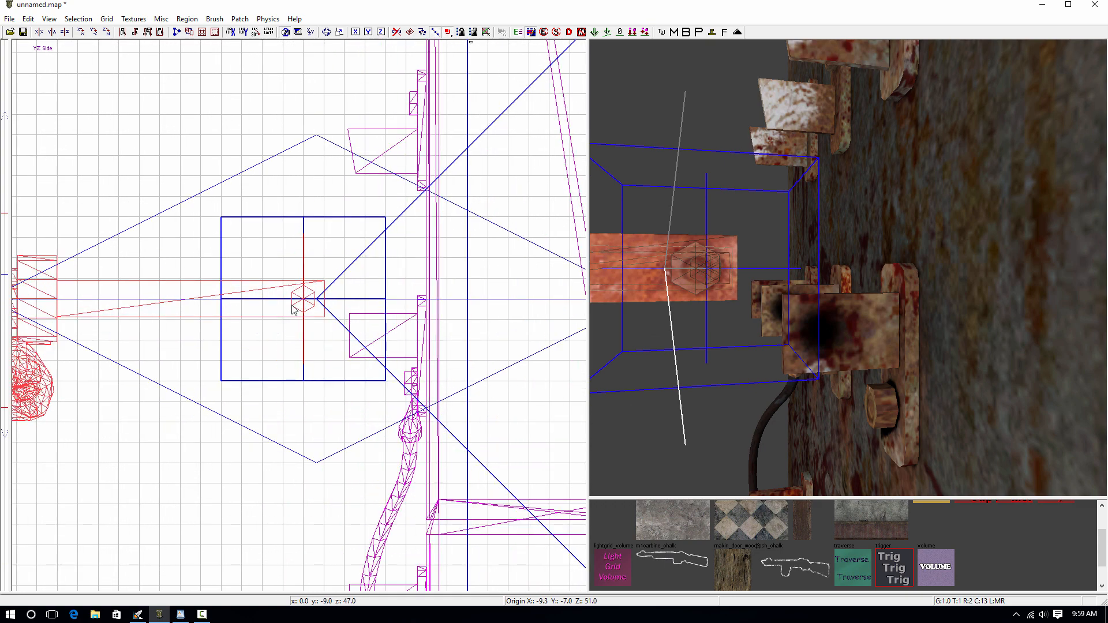
drag(292, 309, 358, 334)
key(bracketleft)
key(4)
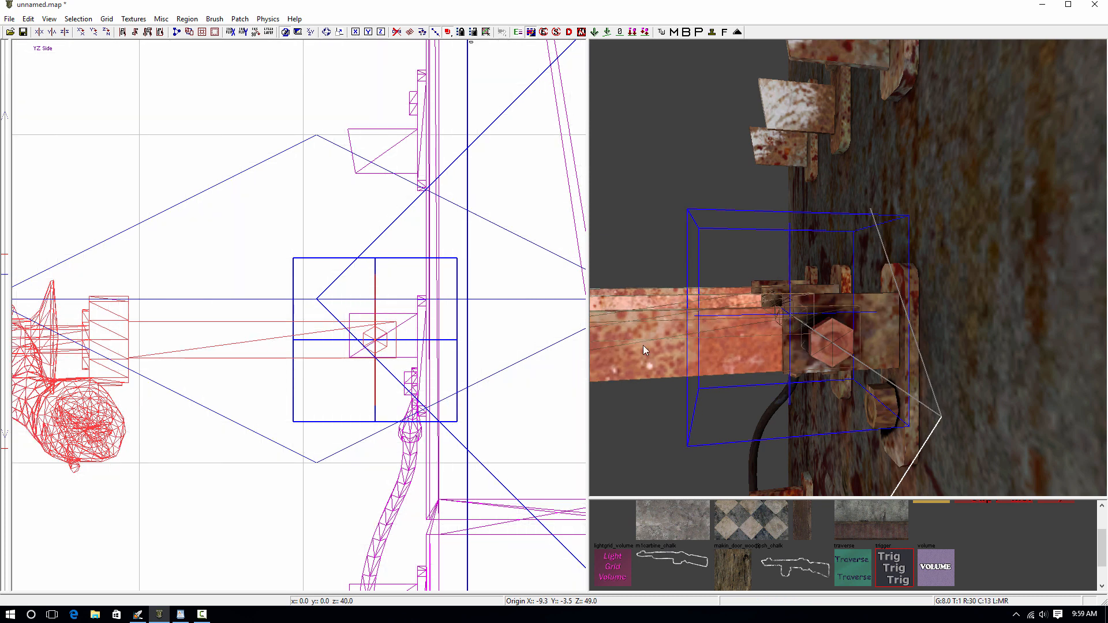
Give the lever handle entity the targetname power_switch and deselect it
scroll(652, 338, down, 5)
scroll(654, 340, up, 3)
key(n)
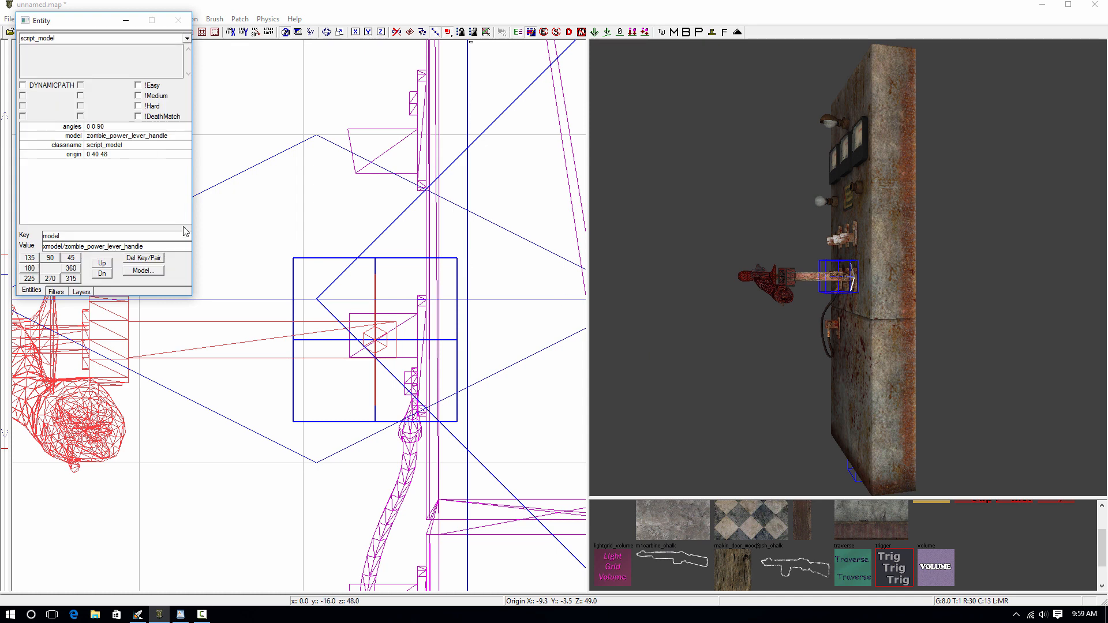
text(t)
key(Tab)
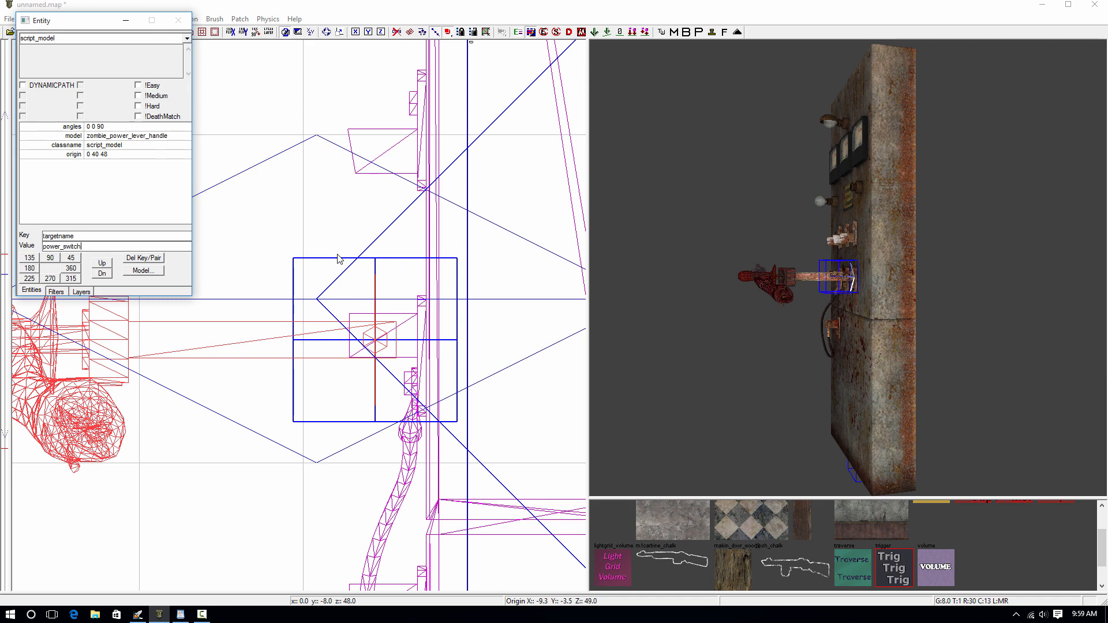
key(Return)
key(n)
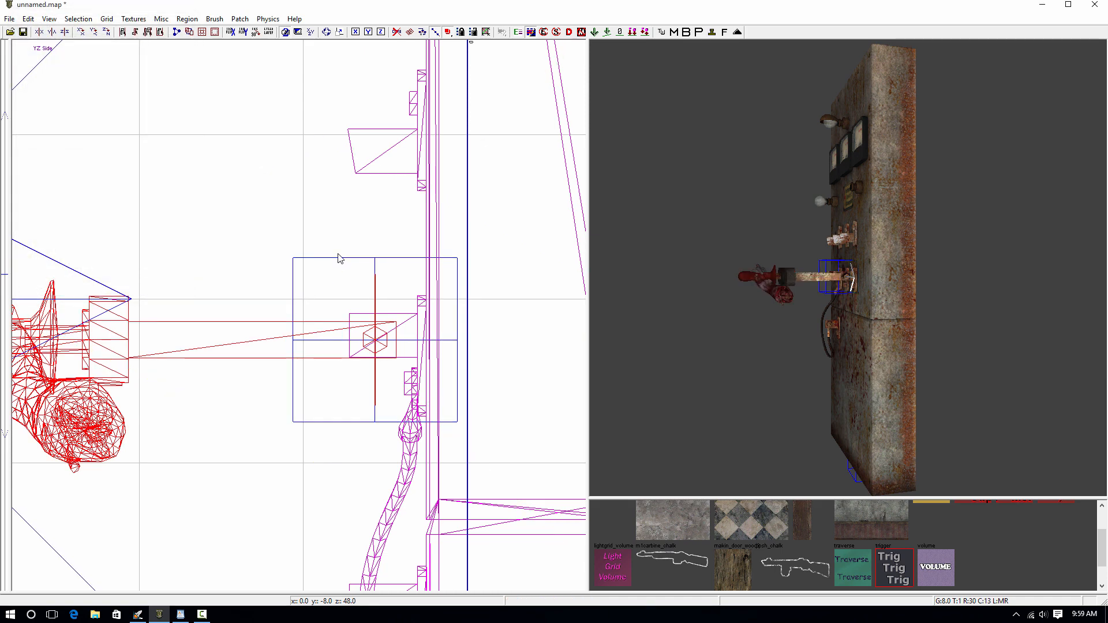
key(Escape)
Add a script_struct entity in the side view and move it 8 units along negative Y and 8 units down over the handle's pivot
right_click(324, 247)
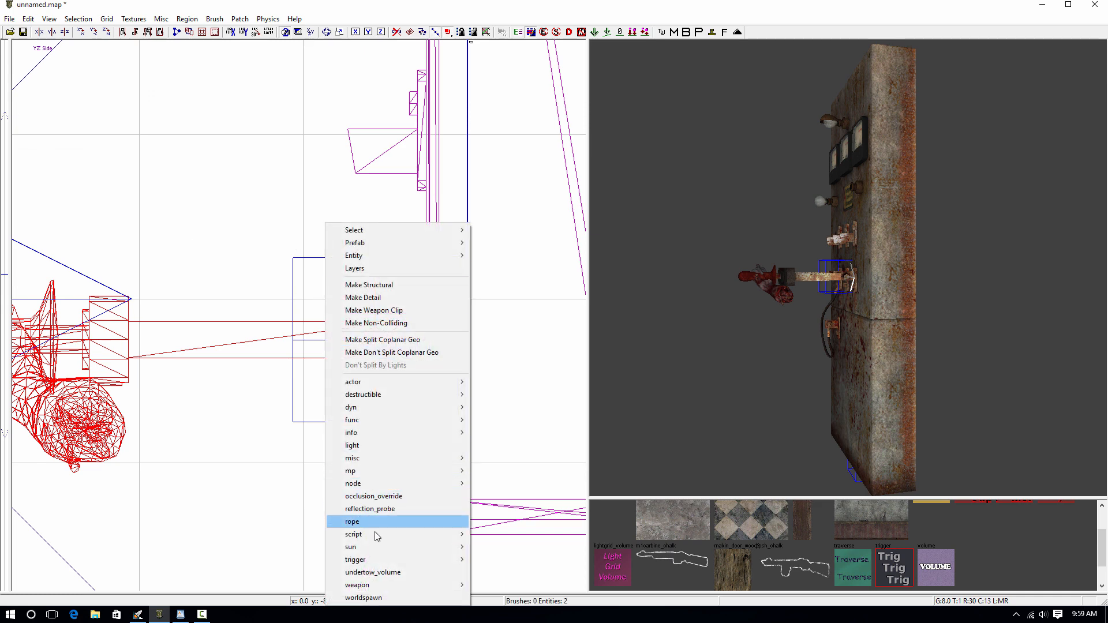
mouse_move(376, 535)
click(495, 572)
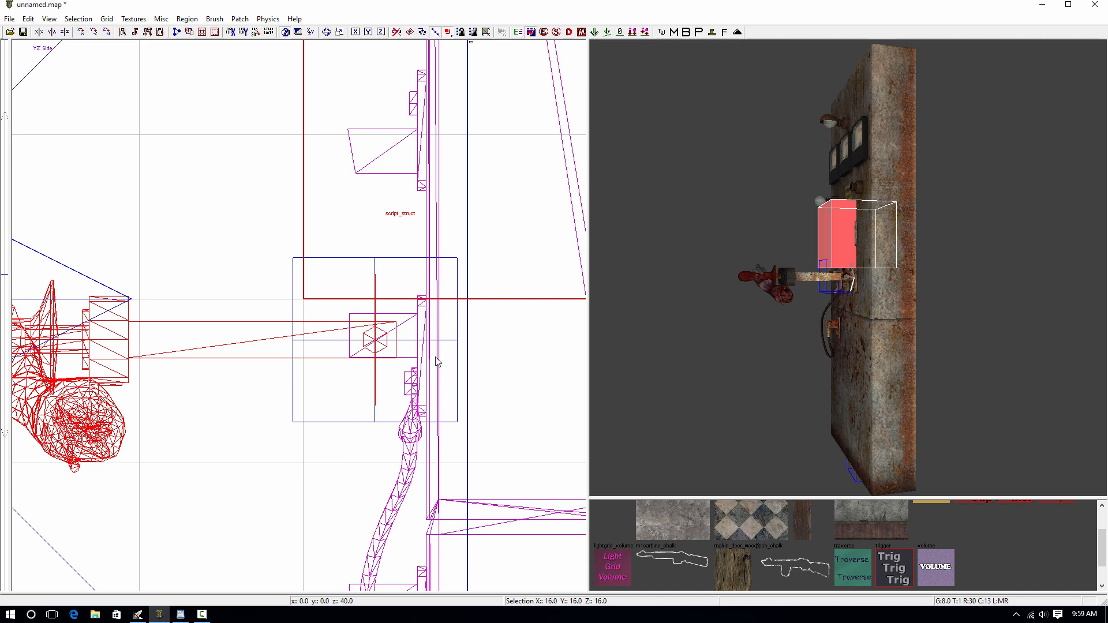
scroll(466, 260, down, 1)
scroll(476, 283, down, 1)
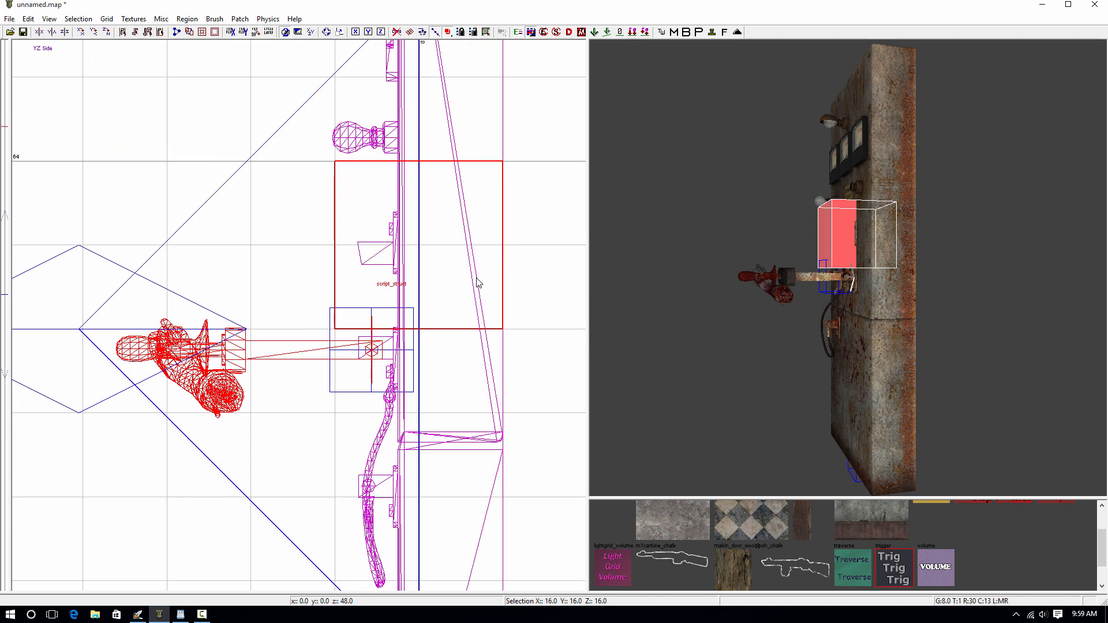
drag(432, 292, 395, 347)
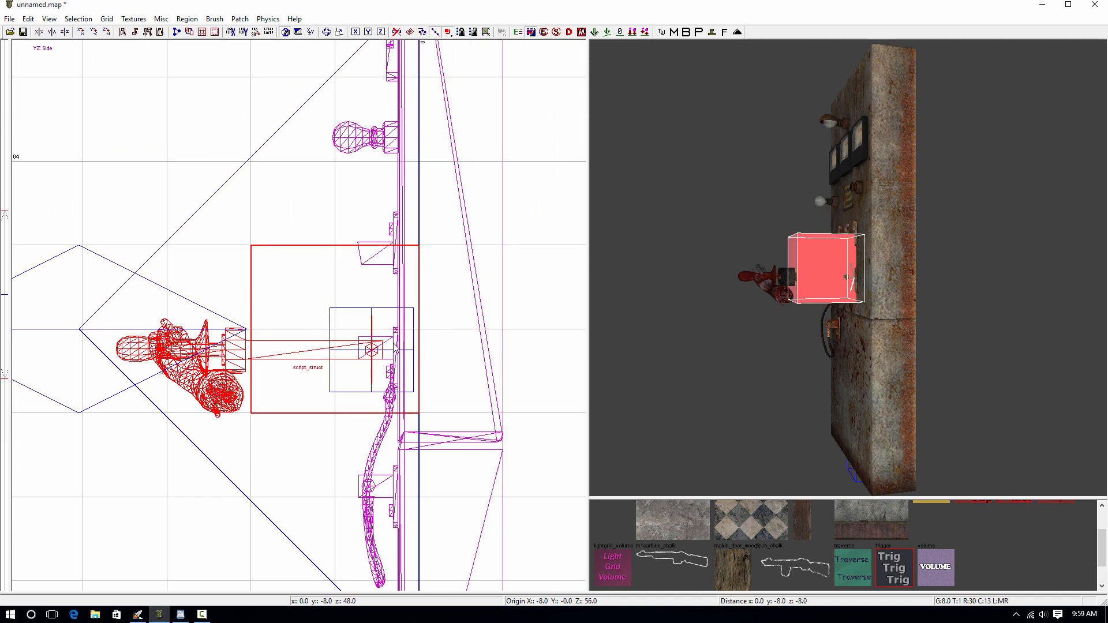
Set the grid size to 1, lower the script_struct 2 units and shift it 1 unit along positive Y around the handle's pivot
key(2)
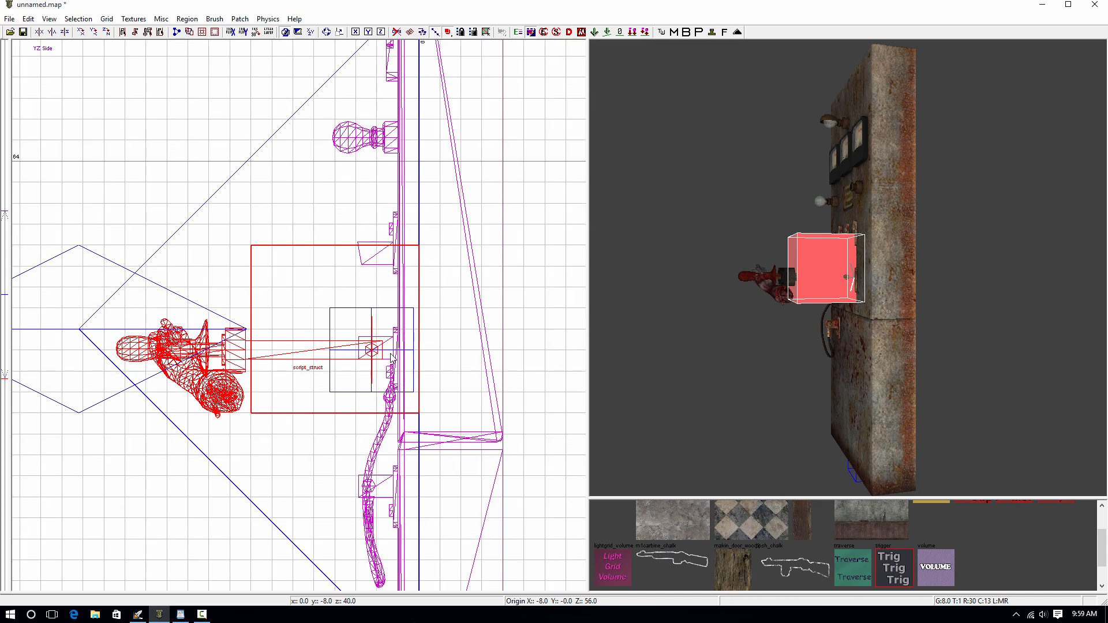
key(1)
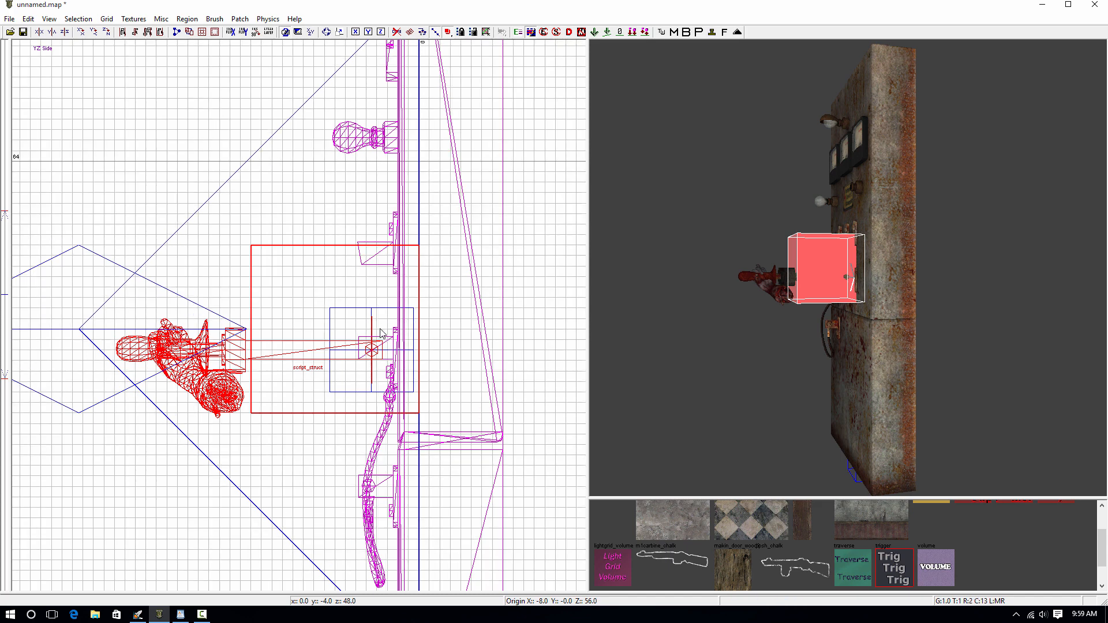
drag(380, 333, 378, 350)
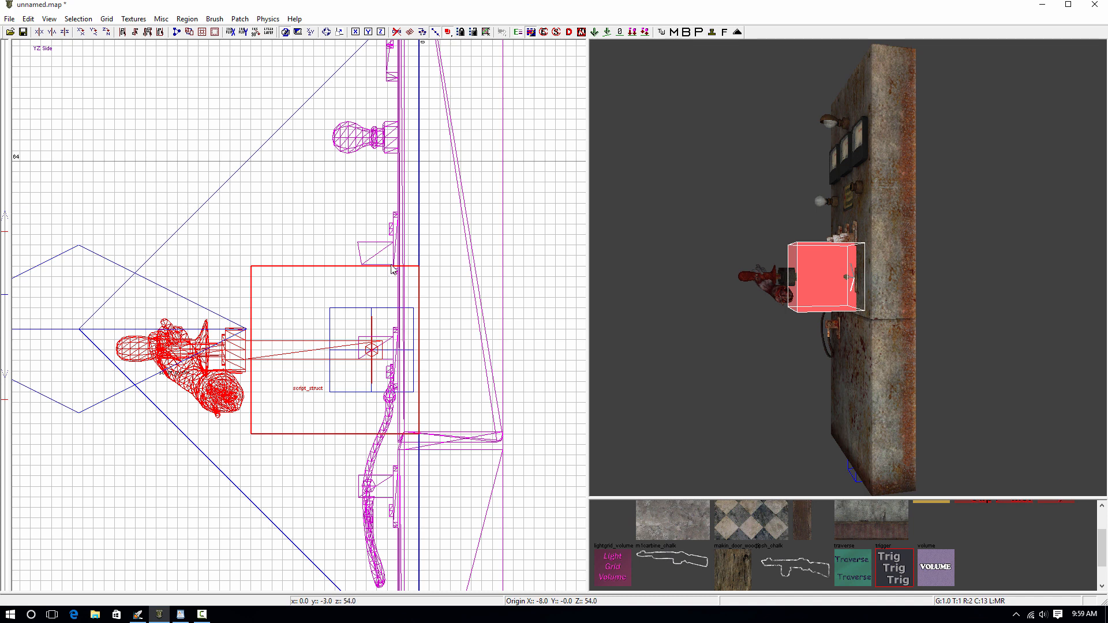
scroll(267, 365, up, 3)
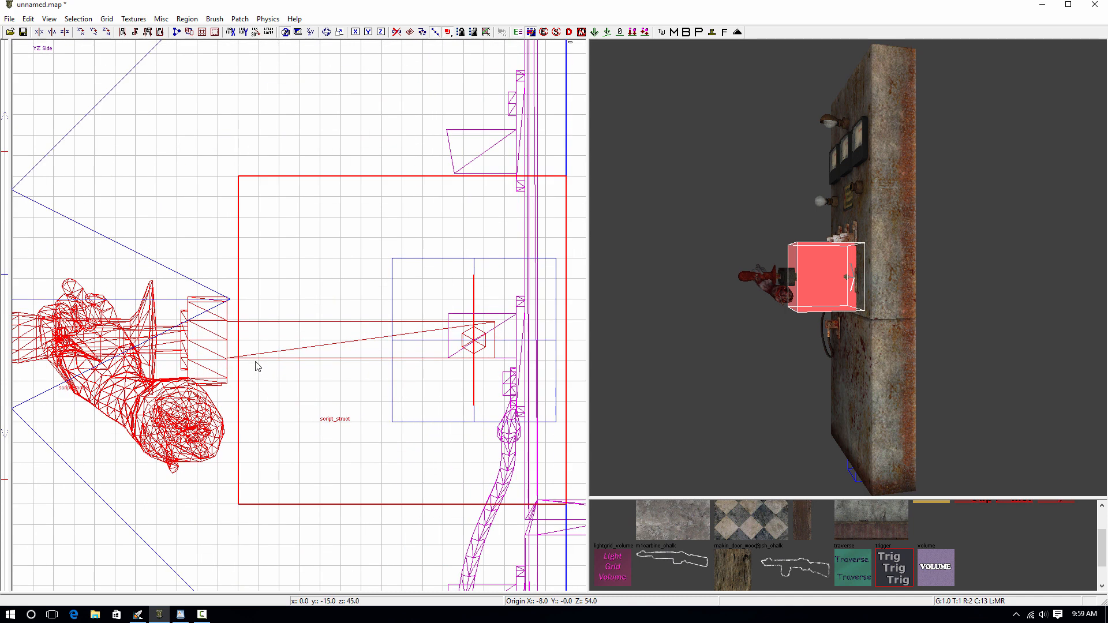
drag(271, 362, 292, 363)
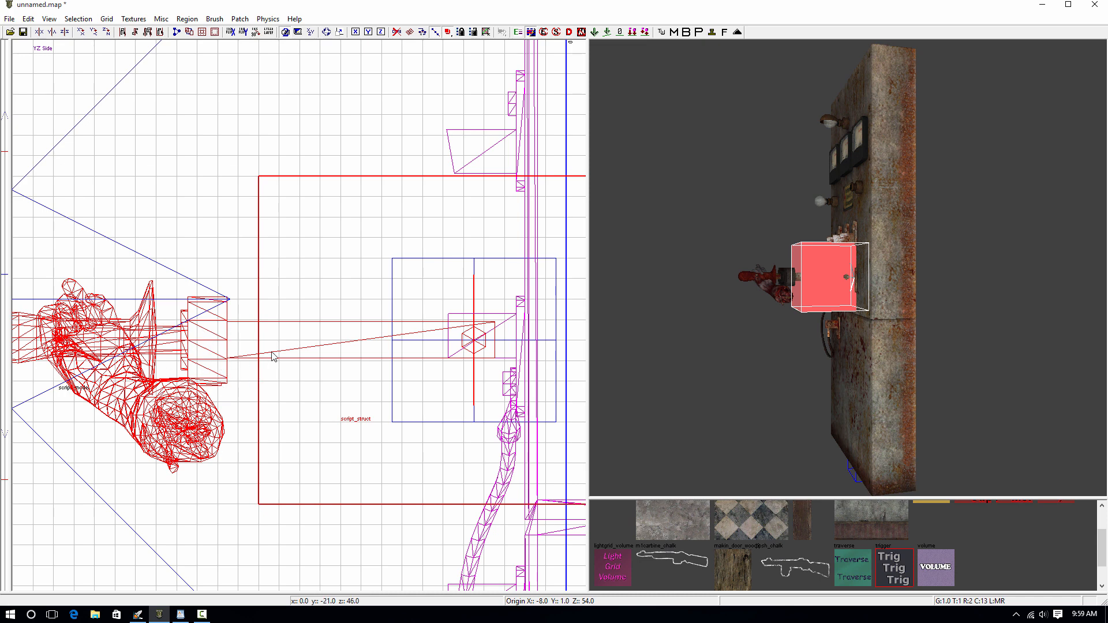
mouse_move(811, 324)
right_down()
mouse_move(796, 242)
mouse_move(737, 328)
right_up()
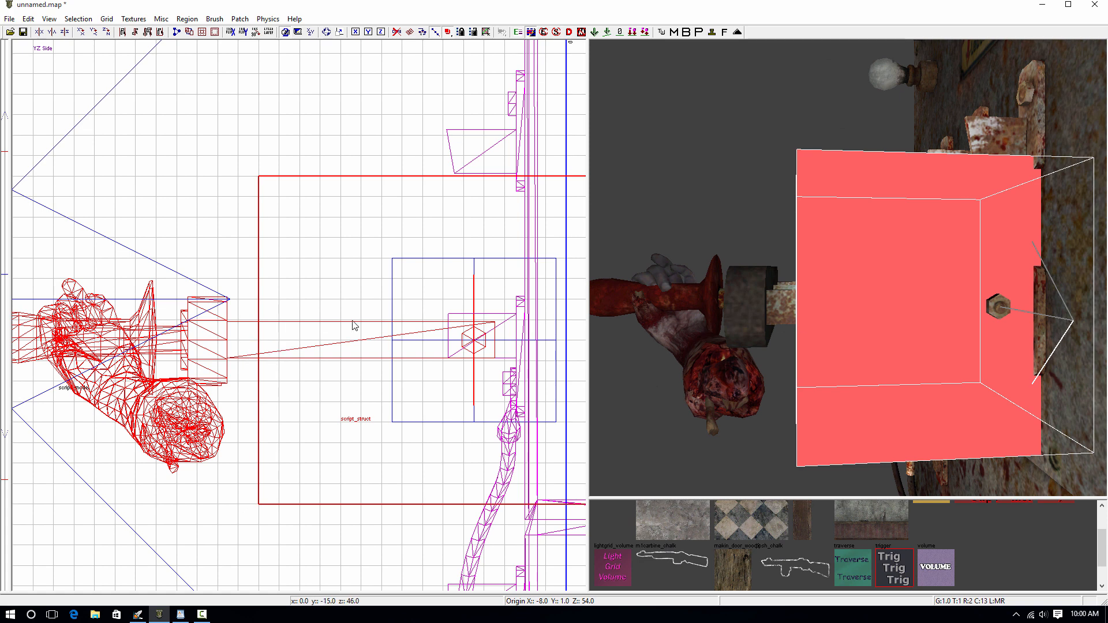
Give the script_struct the targetname power_switch_fx and deselect it
scroll(354, 325, down, 2)
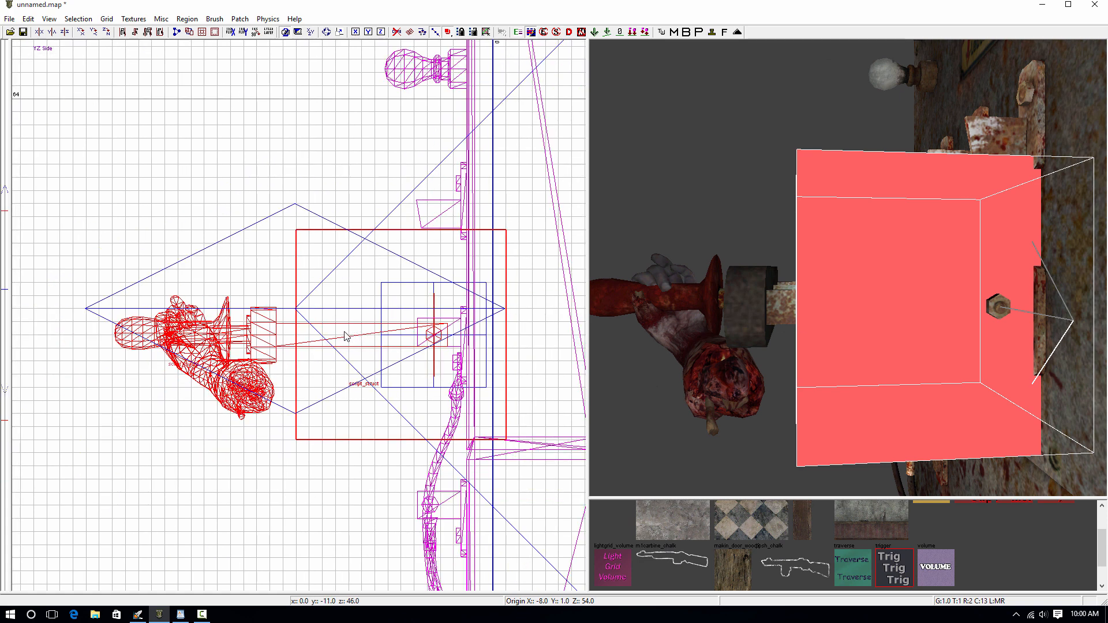
key(n)
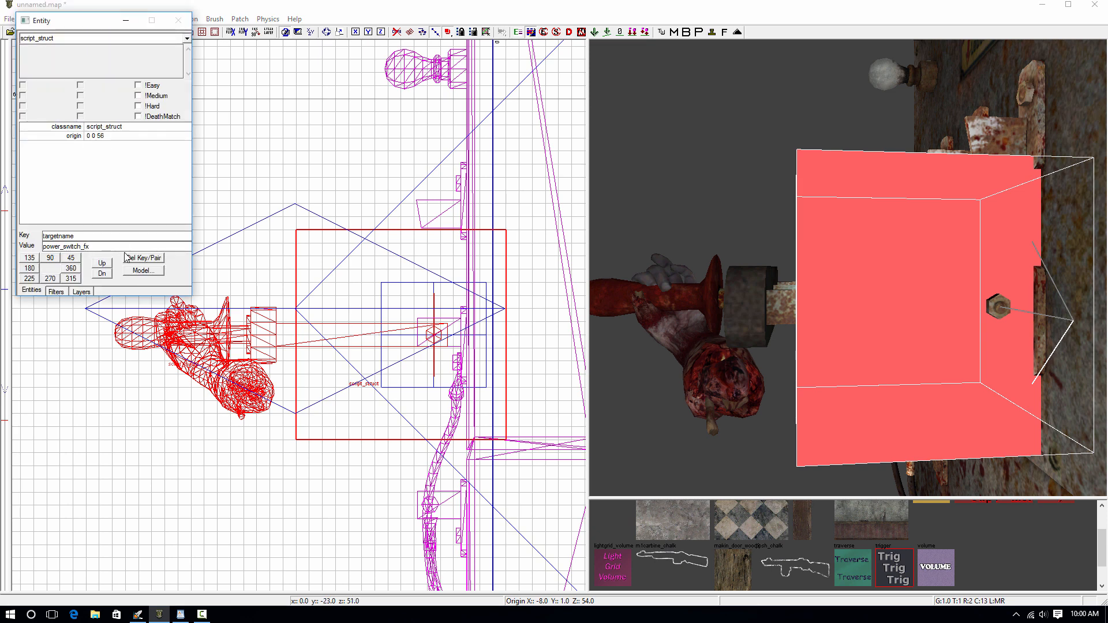
key(Return)
key(n)
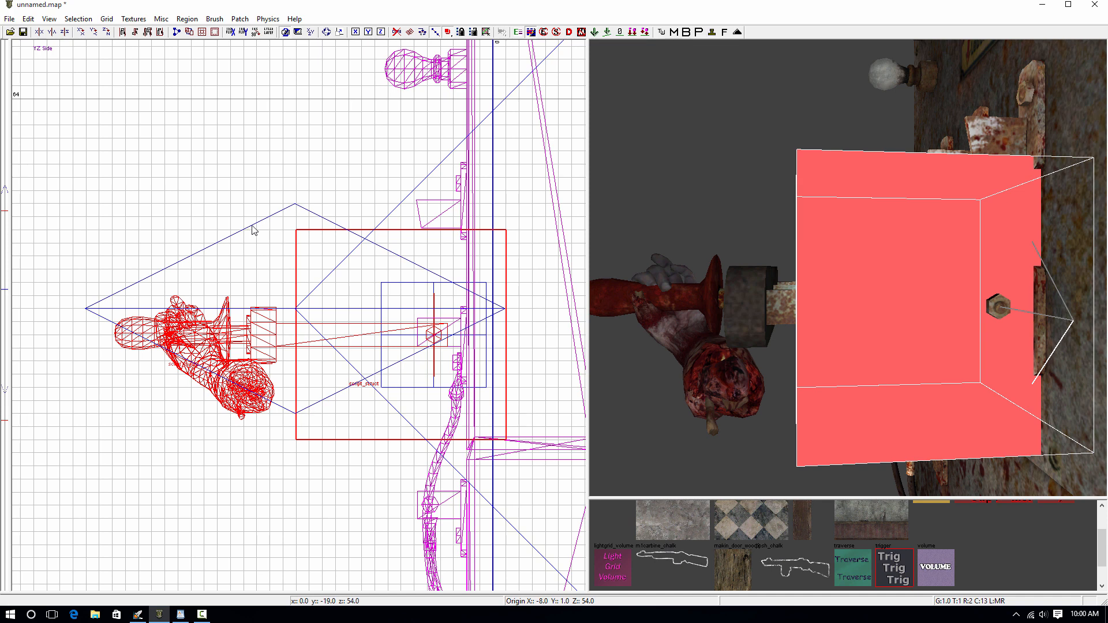
key(Escape)
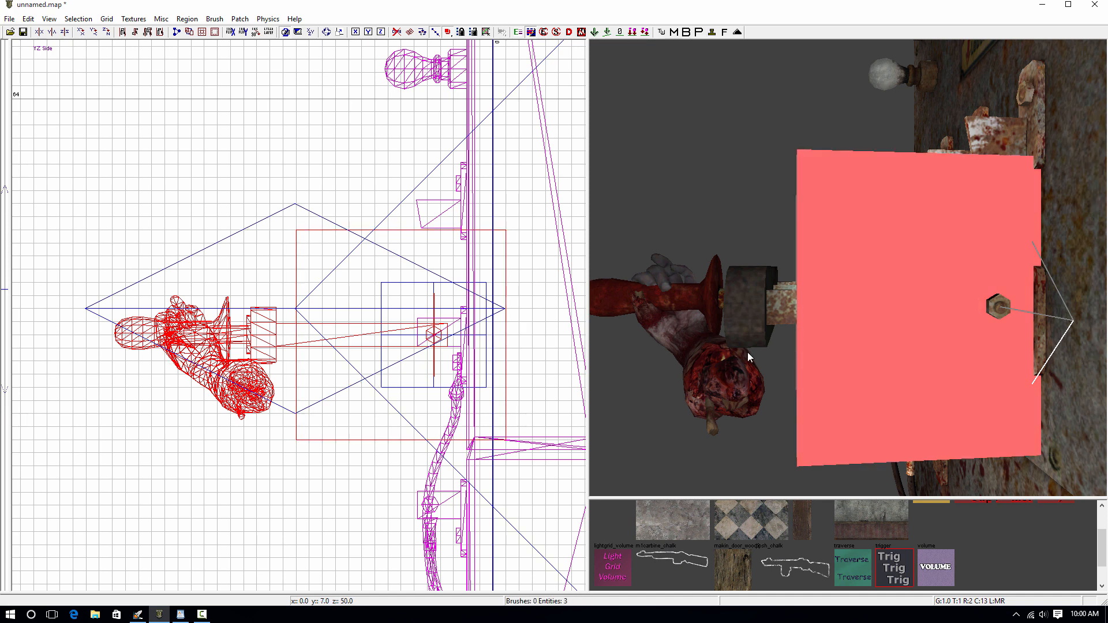
Set the grid size to 8 and add a trigger_use entity just above the lever handle in the front view
right_drag(595, 340, 750, 363)
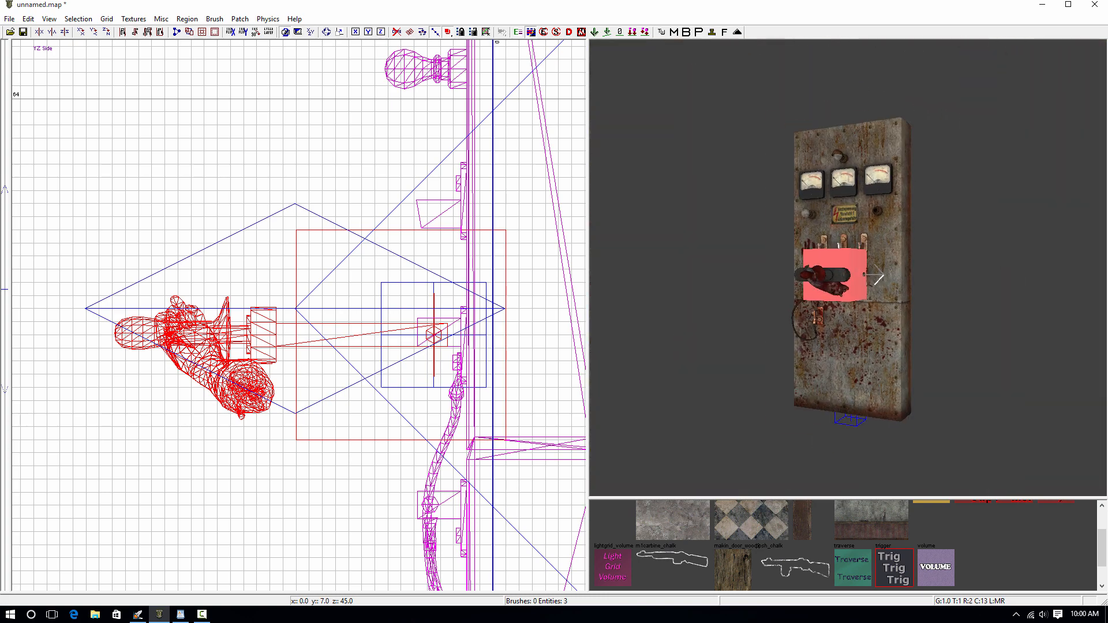
scroll(350, 278, down, 2)
key(ctrl+Tab)
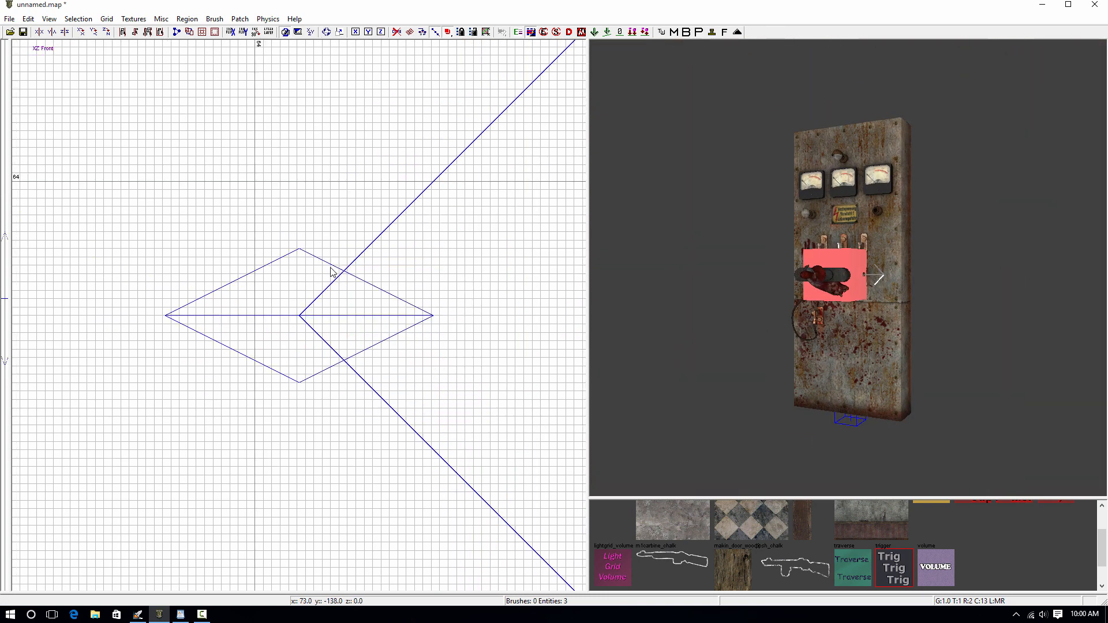
key(ctrl+Tab)
scroll(188, 271, up, 1)
key(4)
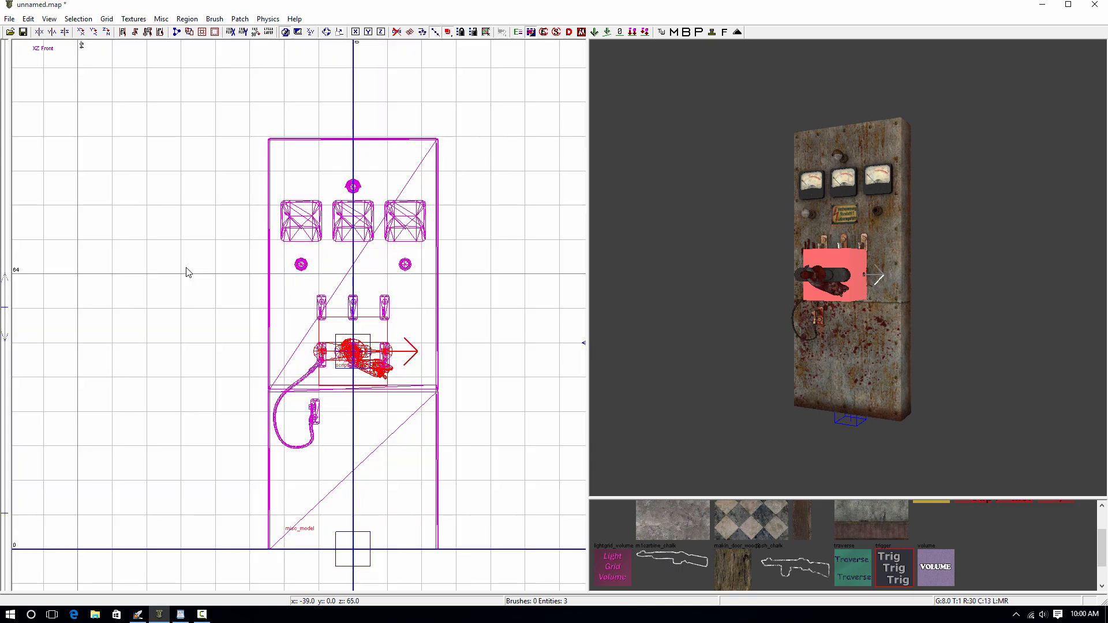
scroll(287, 292, up, 3)
right_drag(378, 313, 332, 299)
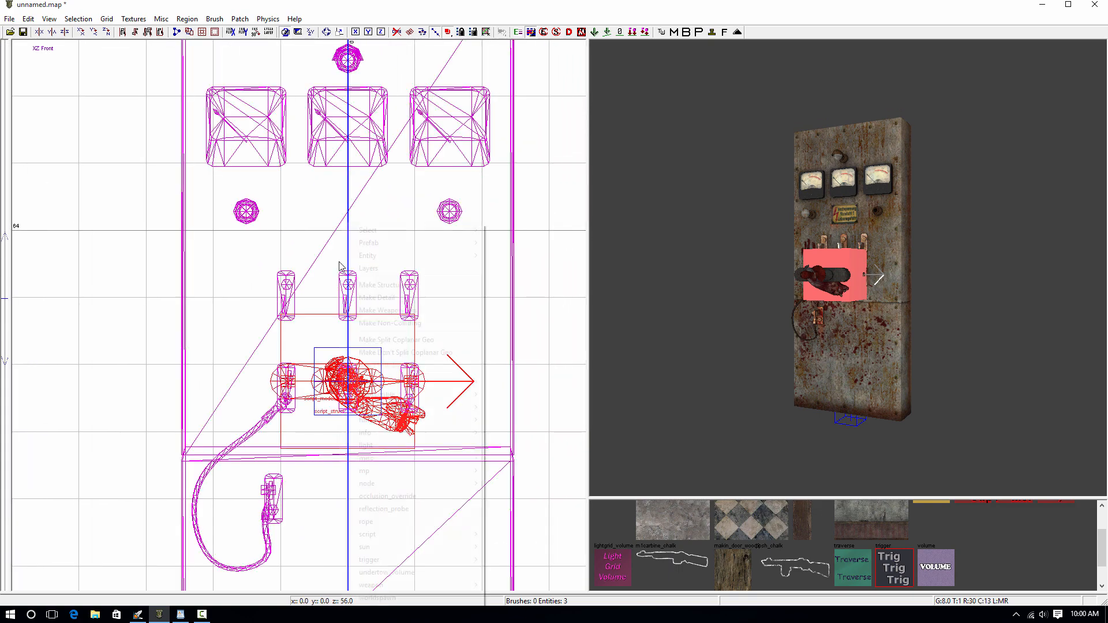
right_click(340, 224)
mouse_move(424, 558)
click(507, 547)
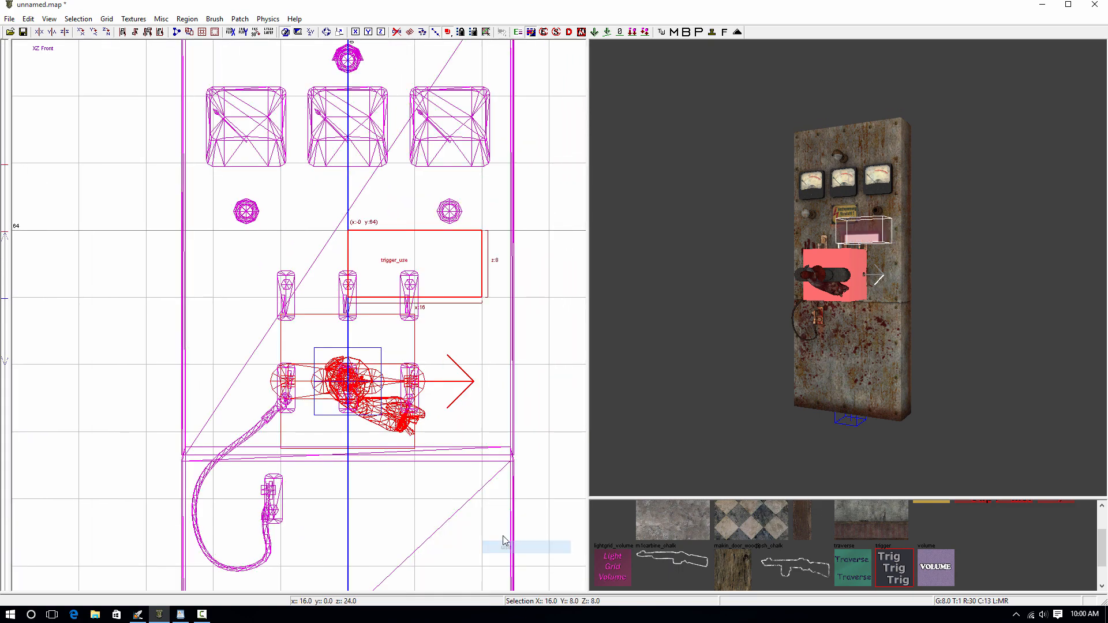
Set the grid size to 2 and stretch the trigger_use around the handle to 32 units wide and 34 units high
key(2)
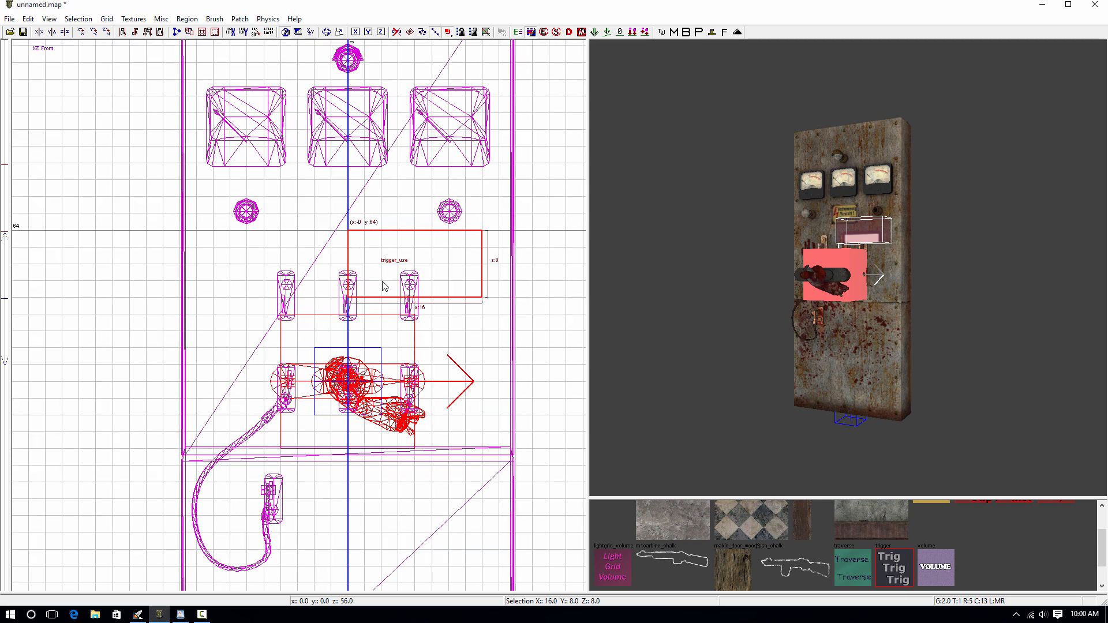
drag(352, 287, 199, 281)
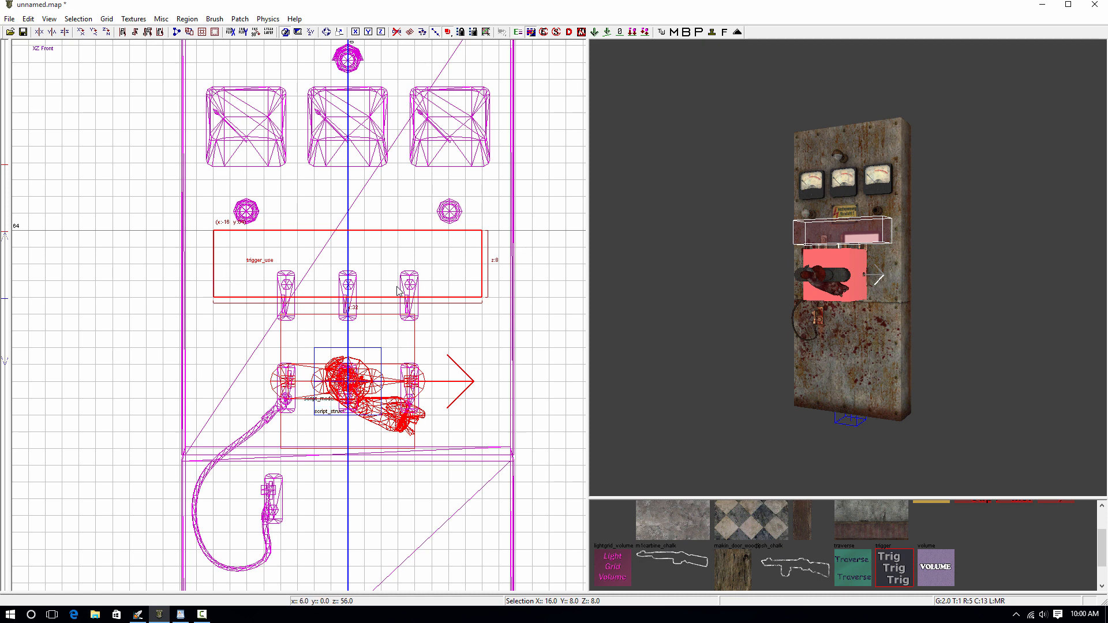
drag(366, 209, 388, 198)
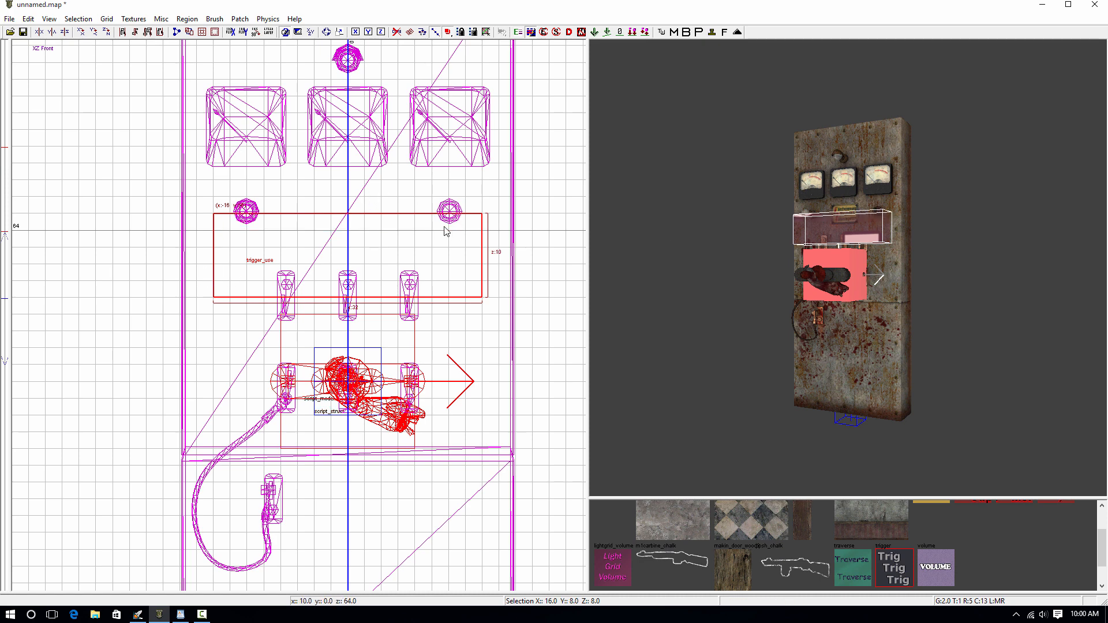
mouse_move(460, 305)
mouse_down()
mouse_move(398, 456)
mouse_move(386, 544)
mouse_up()
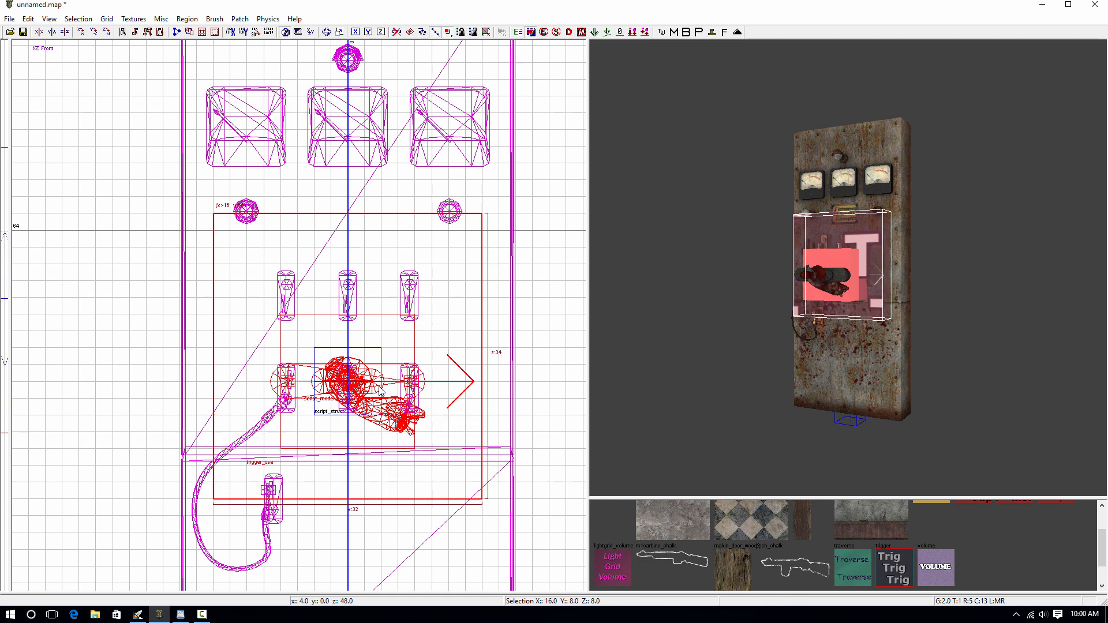
Extend the trigger to 24 units deep over the handle and shift it 2 units along negative Y, away from the panel
key(ctrl+Tab)
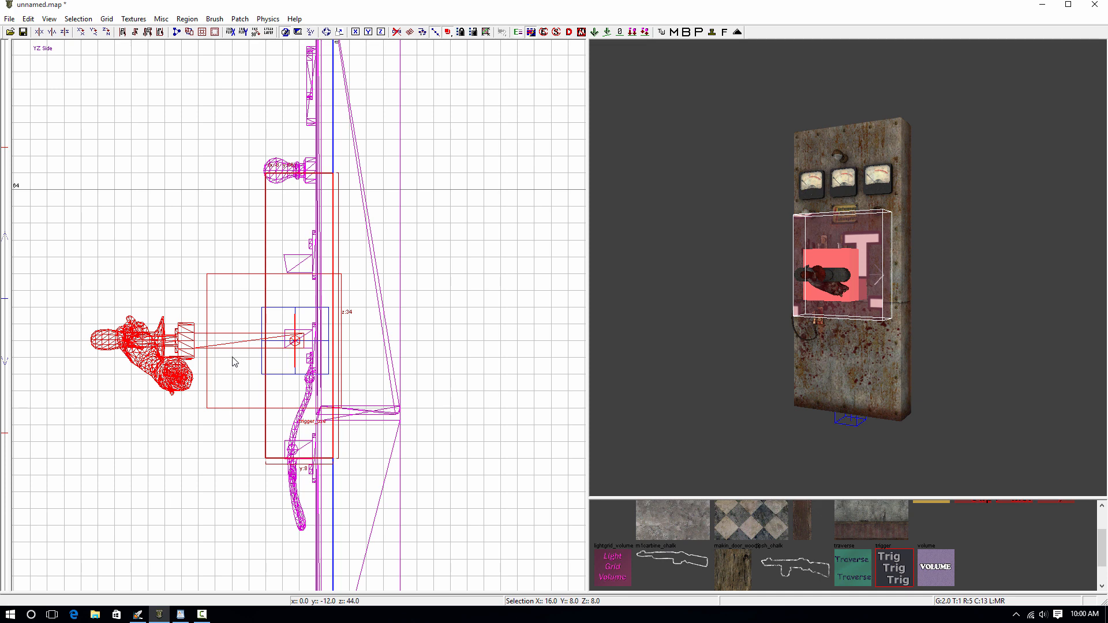
drag(234, 362, 106, 360)
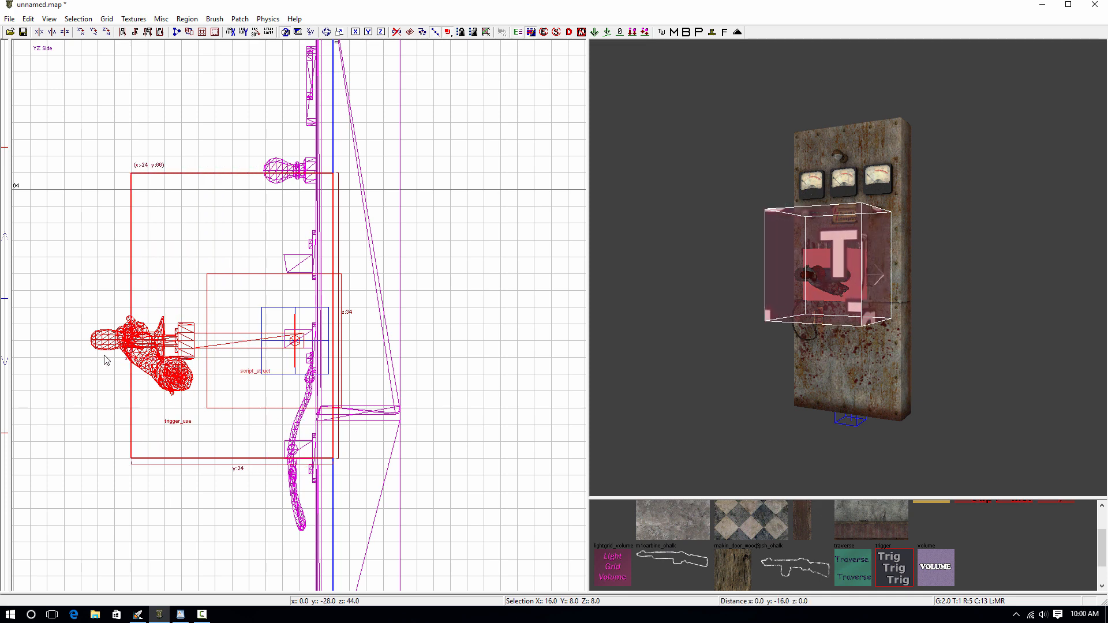
right_drag(751, 358, 808, 271)
drag(308, 361, 292, 362)
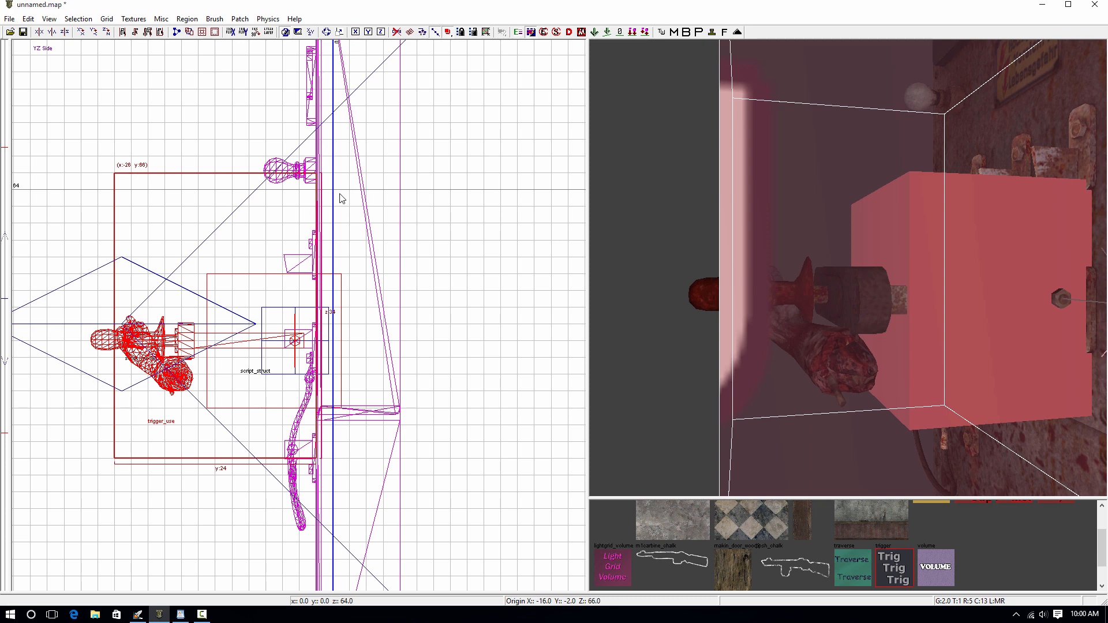
mouse_move(873, 265)
right_down()
mouse_move(924, 272)
mouse_move(873, 265)
mouse_move(864, 276)
right_up()
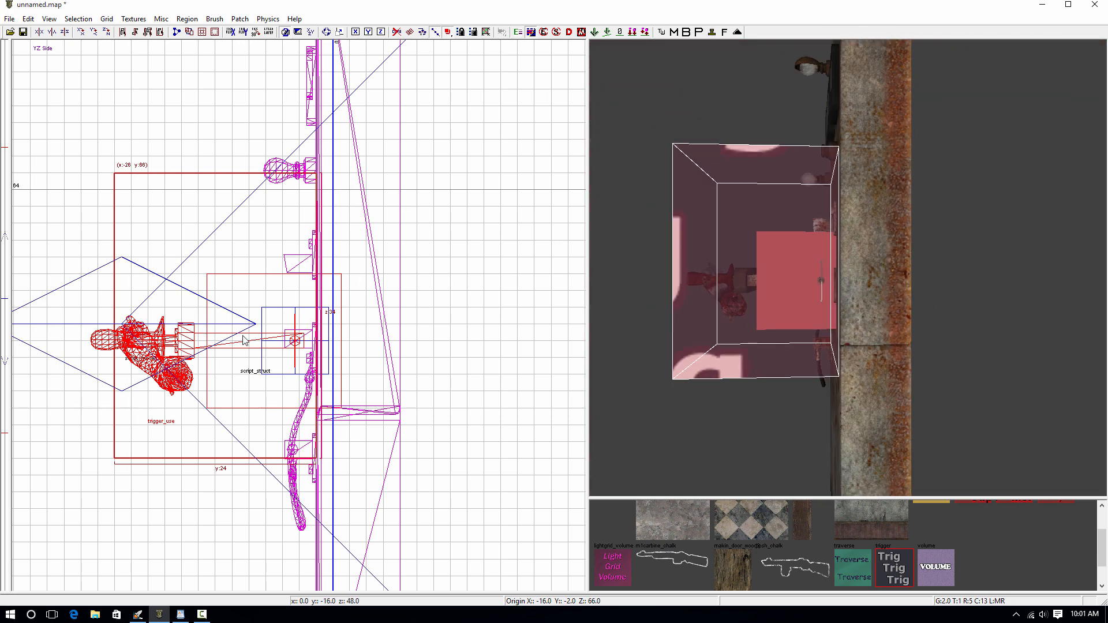
right_drag(750, 306, 685, 344)
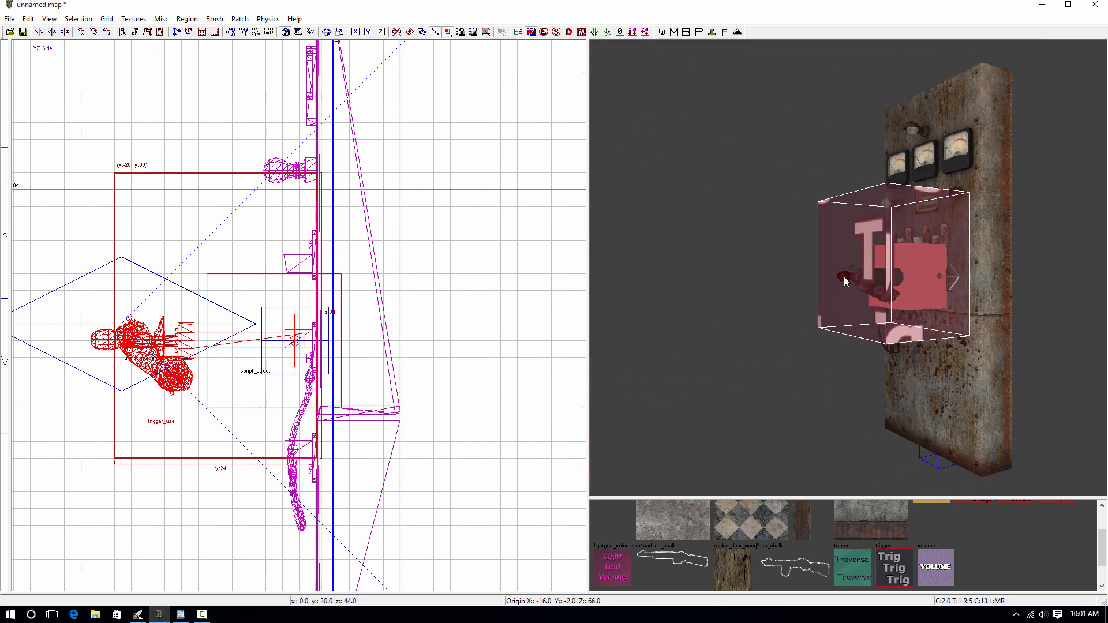
Fit the trigger texture to the faces of the trigger_use brush at 1 by 1
key(s)
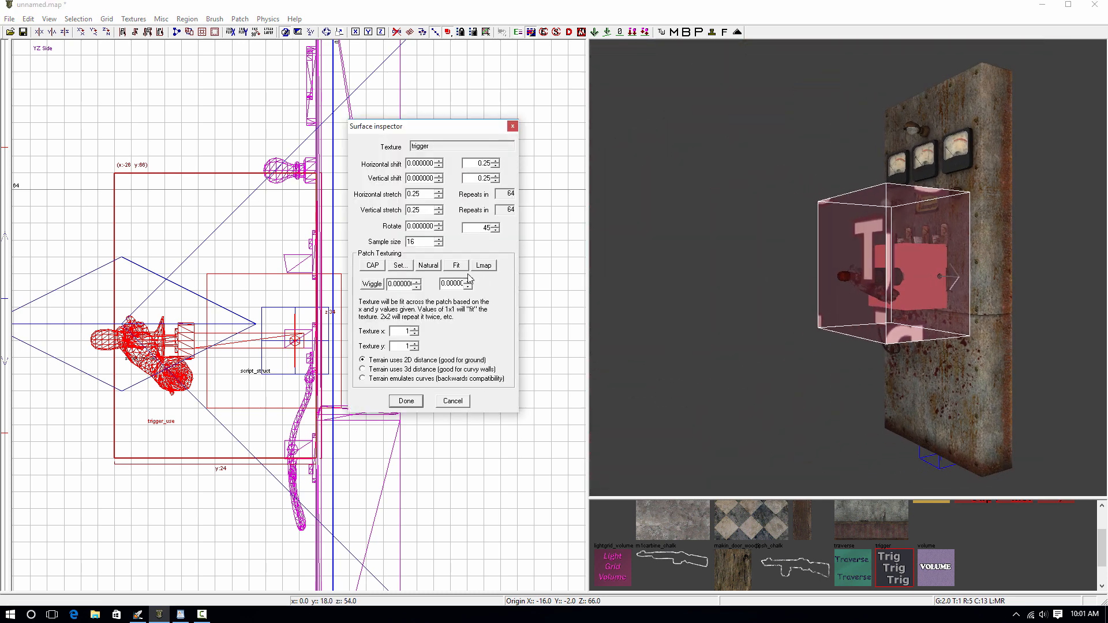
click(456, 266)
click(415, 403)
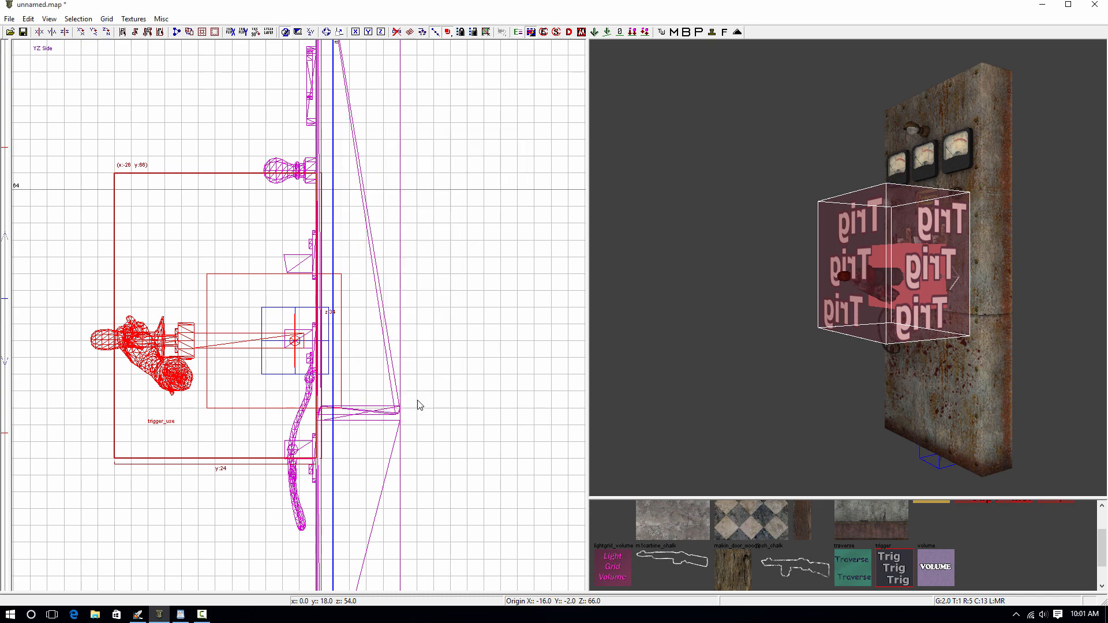
Rotate the trigger brush about the Z axis so its Trig lettering faces the front and its depth is 24 units
double_click(104, 34)
click(104, 34)
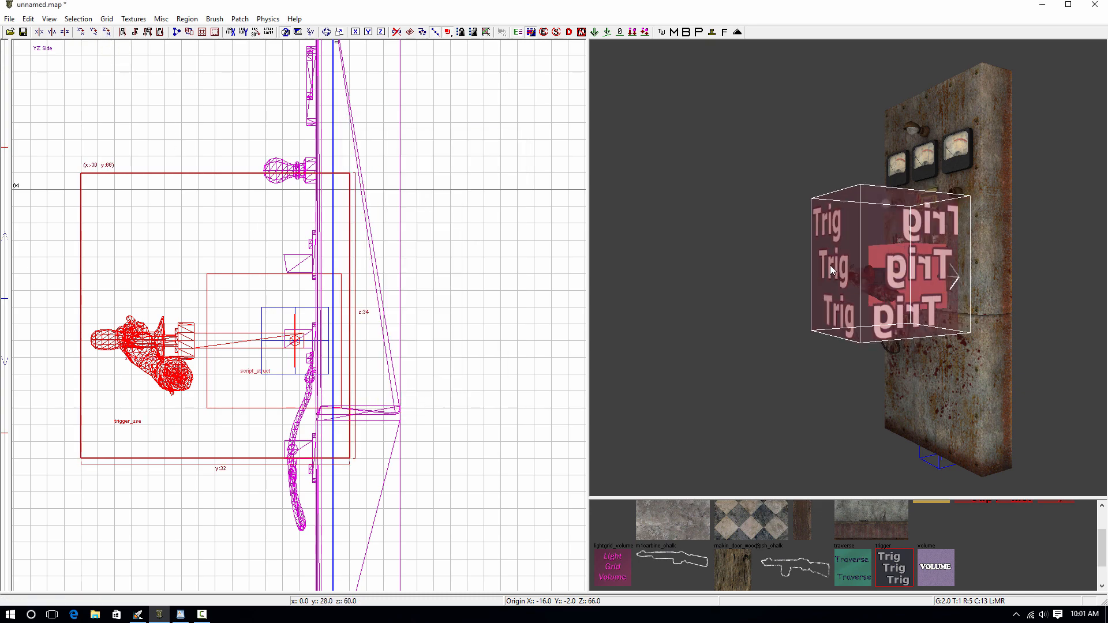
right_drag(833, 268, 880, 289)
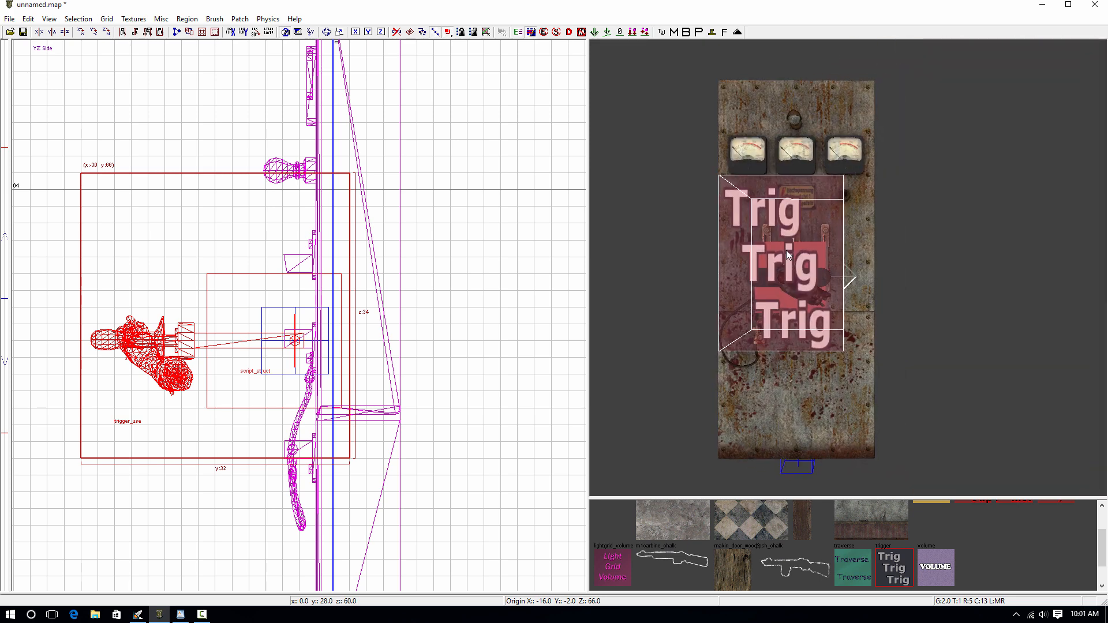
click(107, 33)
click(108, 33)
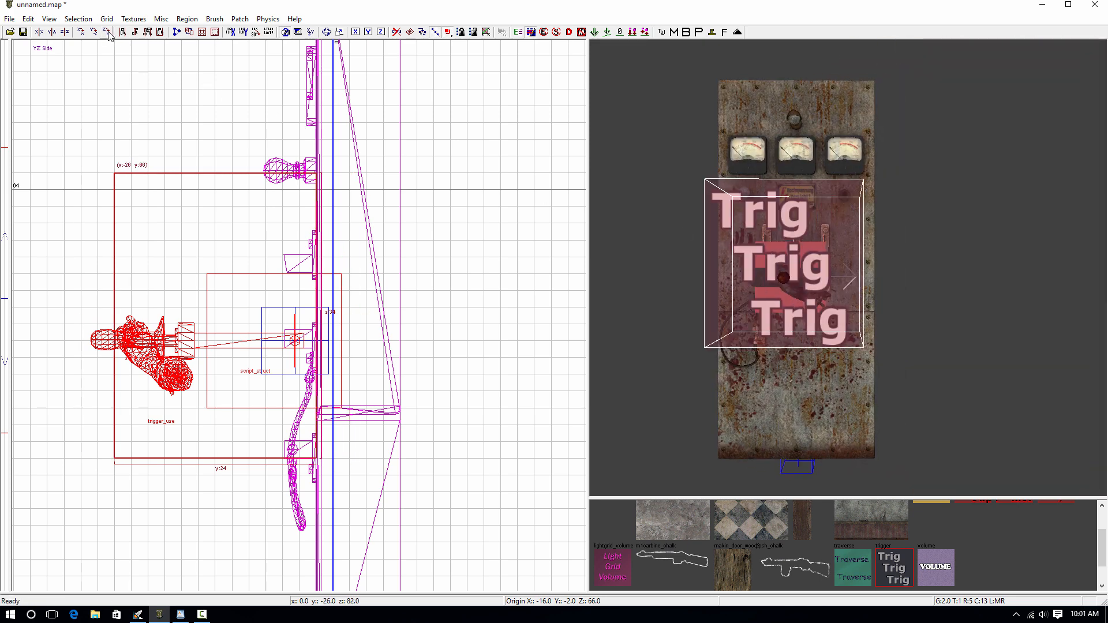
Give the trigger_use entity the targetname use_power_switch and deselect it
right_drag(662, 223, 662, 190)
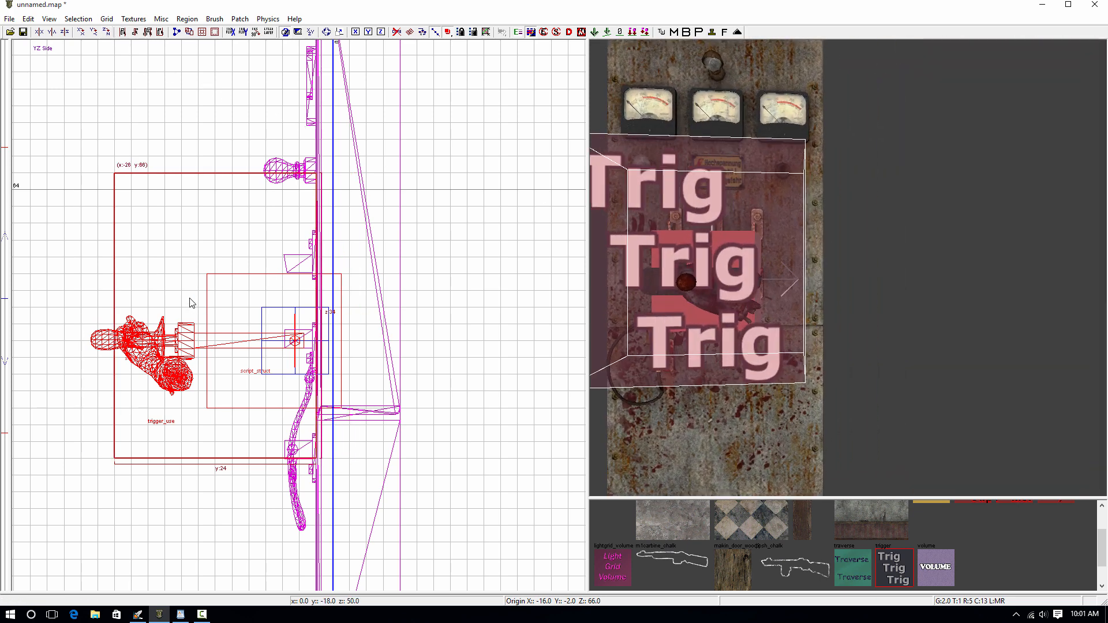
key(ctrl+Tab)
key(ctrl+Tab)
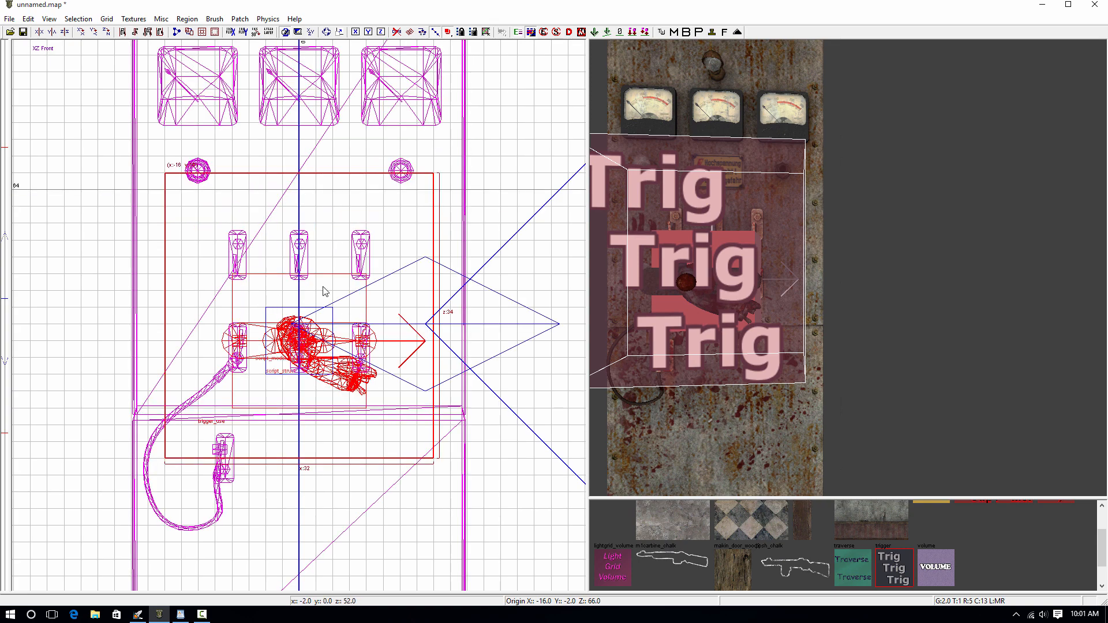
scroll(714, 268, down, 3)
mouse_move(708, 315)
right_down()
mouse_move(693, 315)
mouse_move(693, 282)
mouse_move(705, 317)
right_up()
key(n)
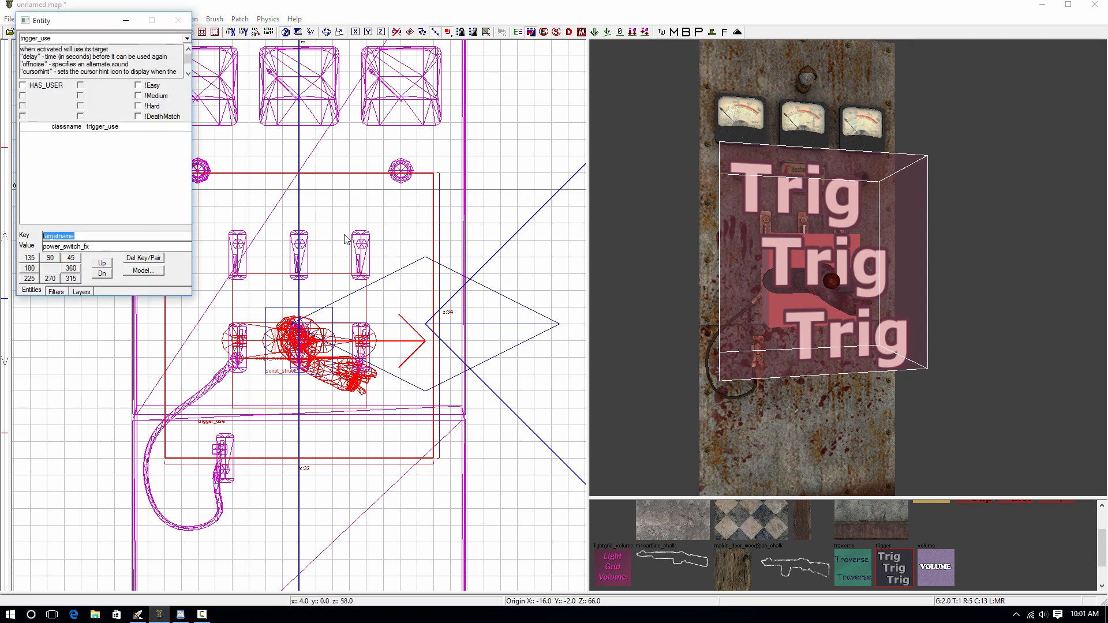
key(Return)
text(use_power_switch)
key(Return)
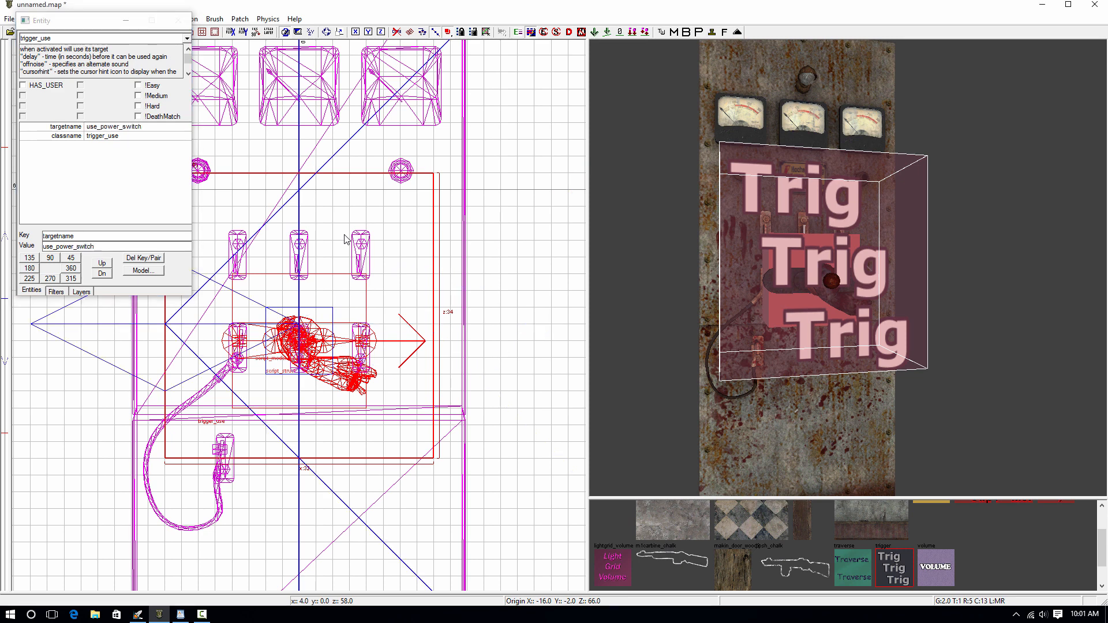
key(n)
key(Escape)
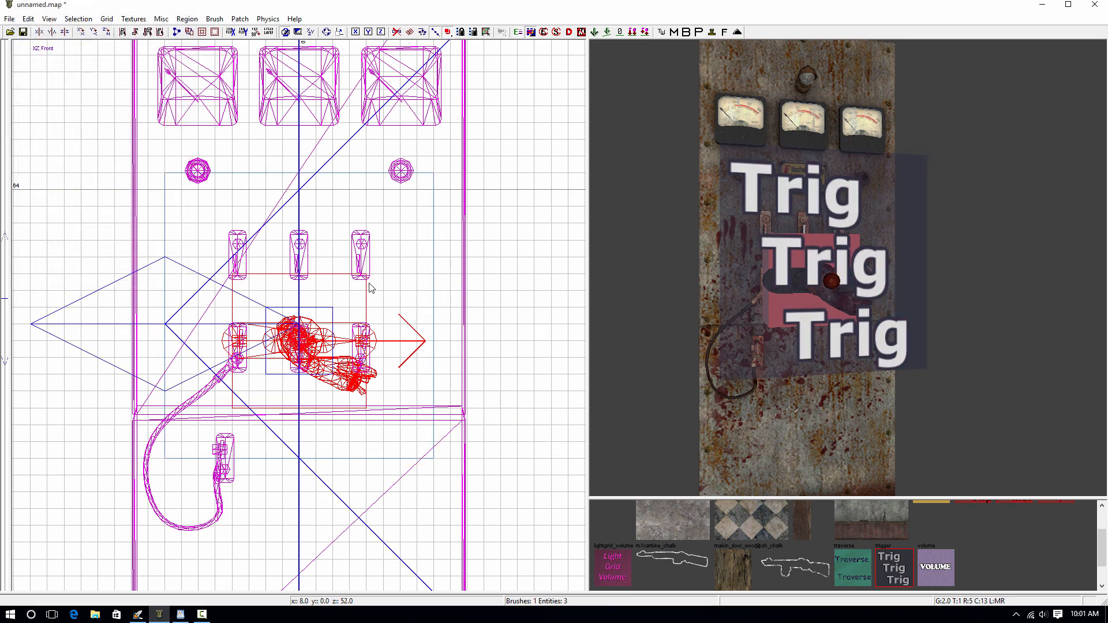
Filter the texture list by usage and choose the clip texture for the next brush
click(132, 19)
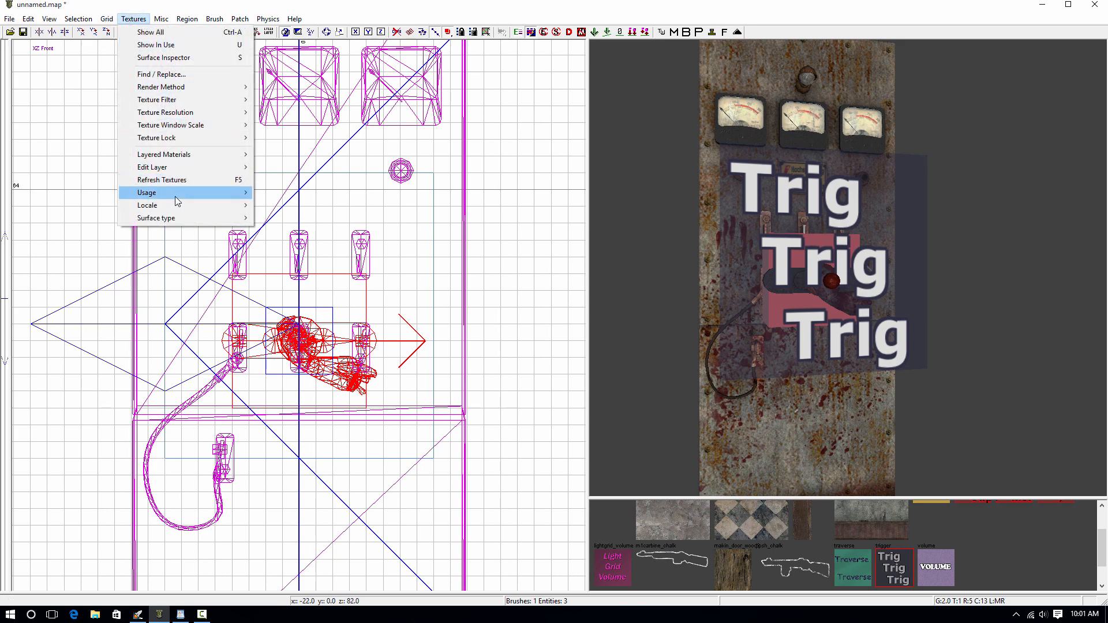
mouse_move(179, 199)
click(263, 219)
scroll(705, 541, down, 2)
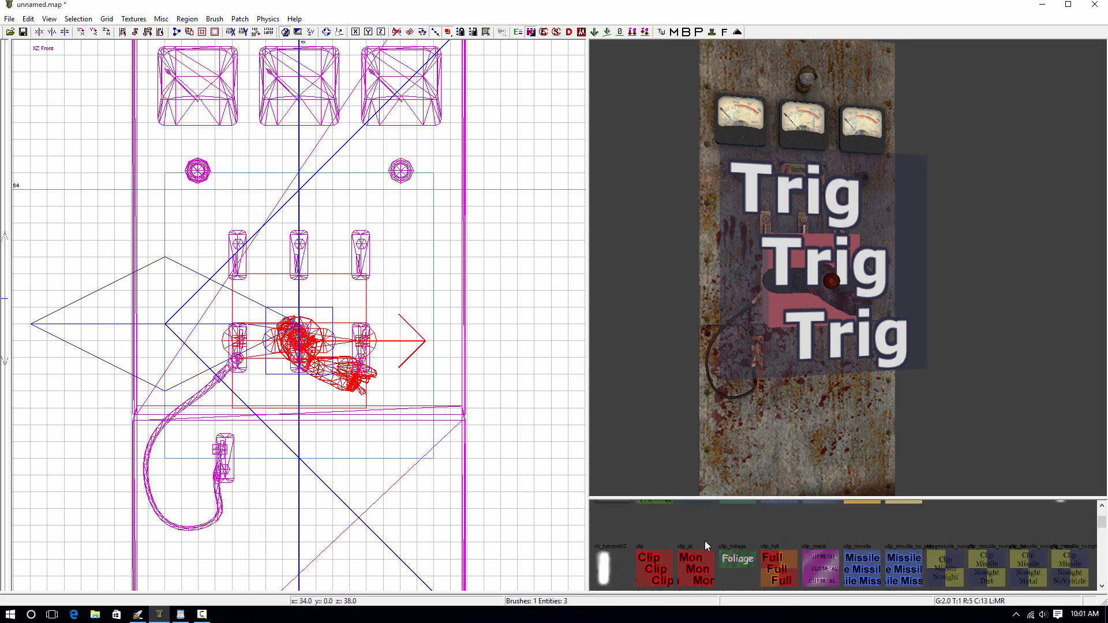
Draw a clip brush over the panel in the top view, 40 units wide and 10 units deep
key(ctrl+Tab)
scroll(292, 353, down, 5)
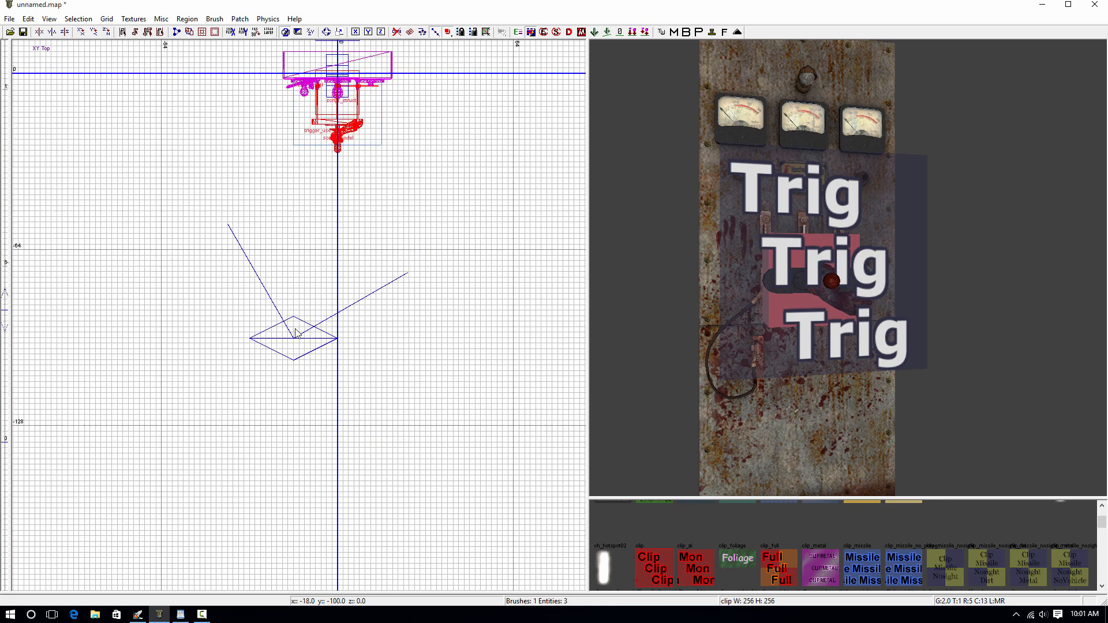
right_drag(302, 264, 309, 500)
scroll(315, 232, up, 5)
right_drag(262, 368, 258, 324)
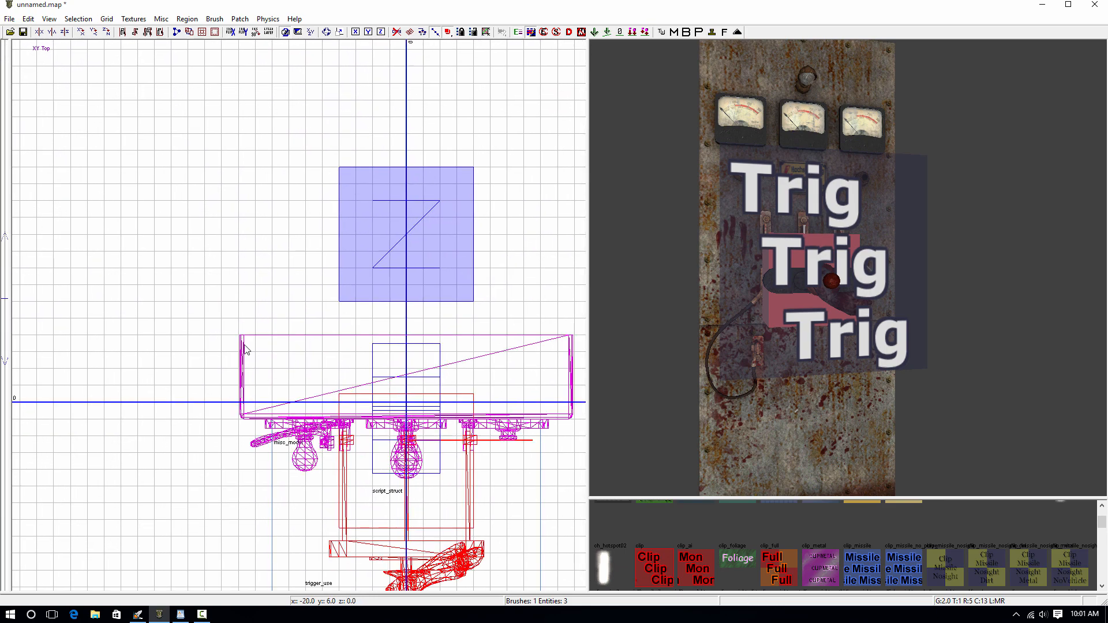
mouse_move(243, 336)
mouse_down()
mouse_move(579, 423)
mouse_move(19, 399)
mouse_move(354, 398)
mouse_up()
scroll(332, 399, down, 4)
scroll(550, 400, down, 2)
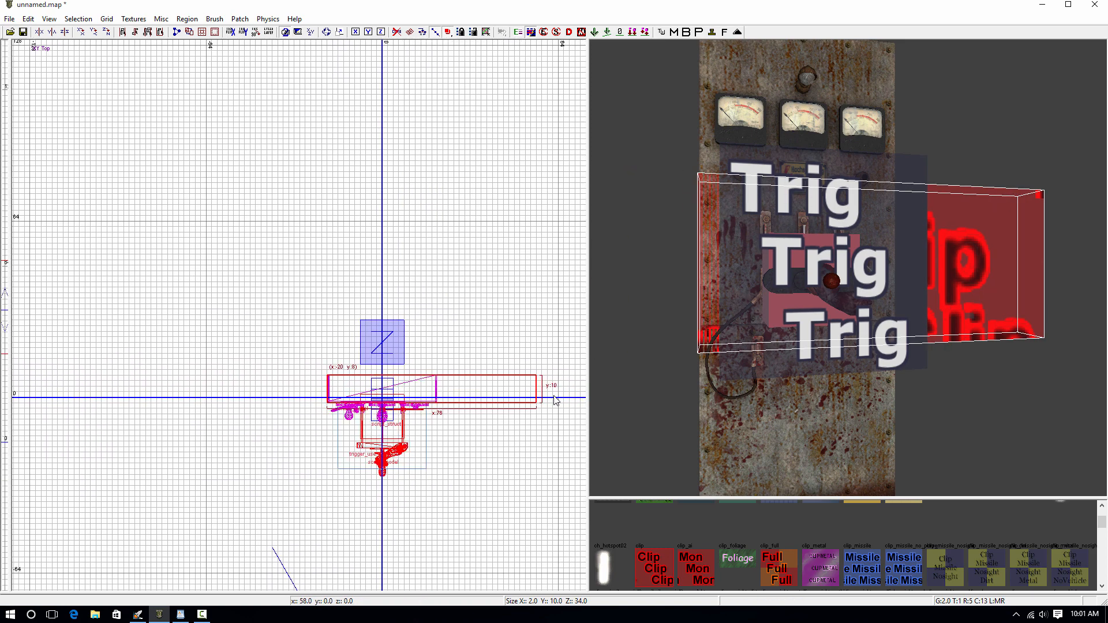
drag(555, 398, 460, 398)
Stretch the clip brush vertically to cover the panel's full height in the front view, and deselect it
key(ctrl+Tab)
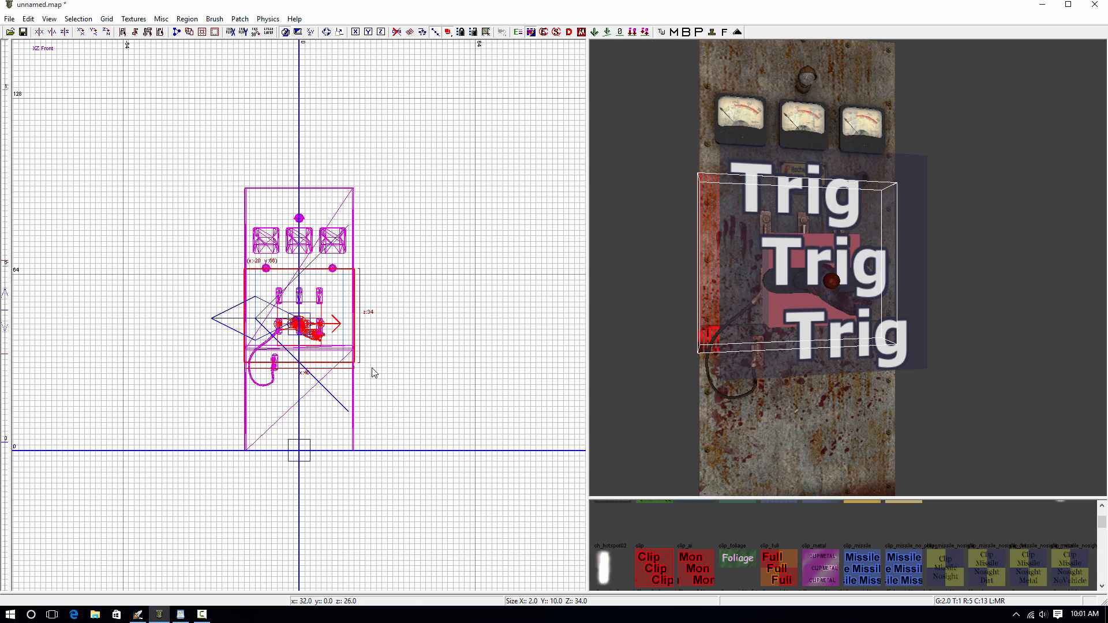
drag(317, 163, 317, 135)
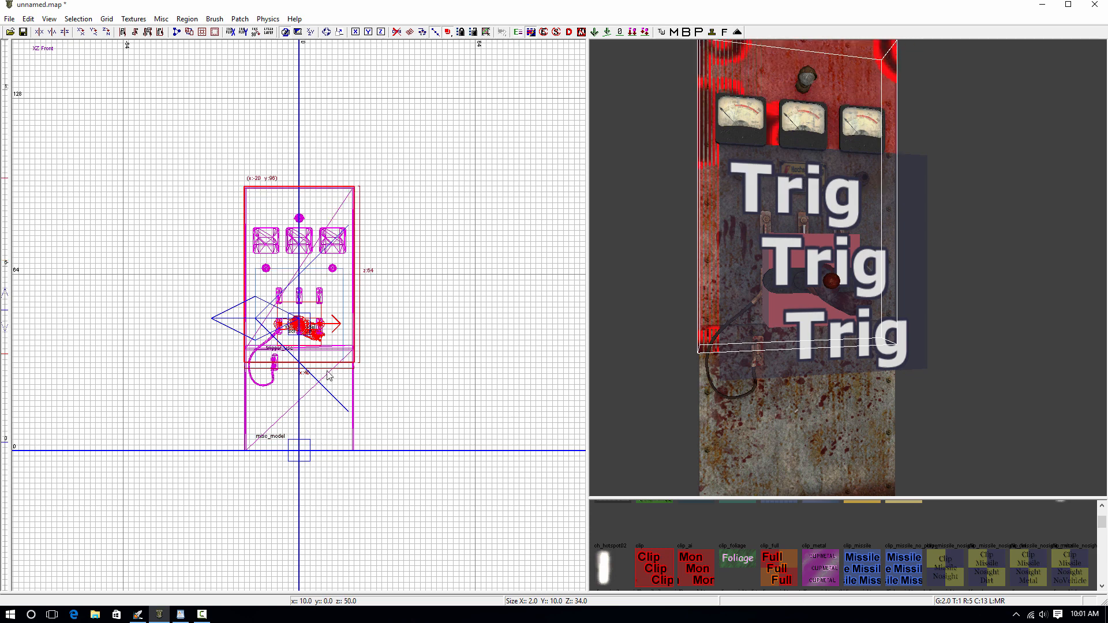
drag(317, 387, 323, 484)
right_drag(930, 388, 931, 389)
key(Escape)
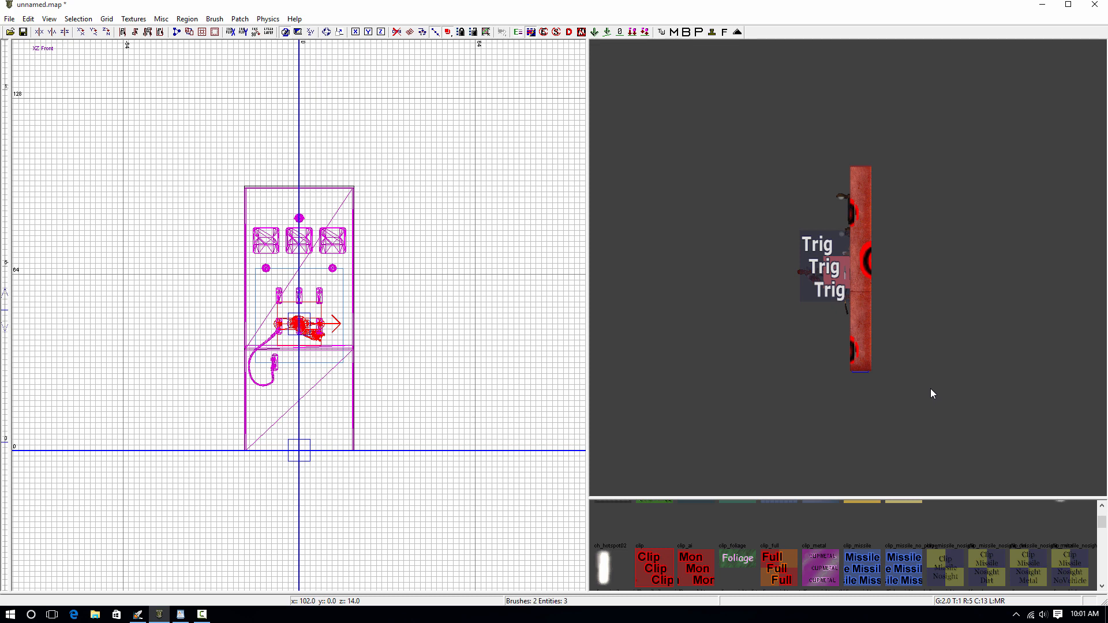
right_drag(930, 389, 931, 389)
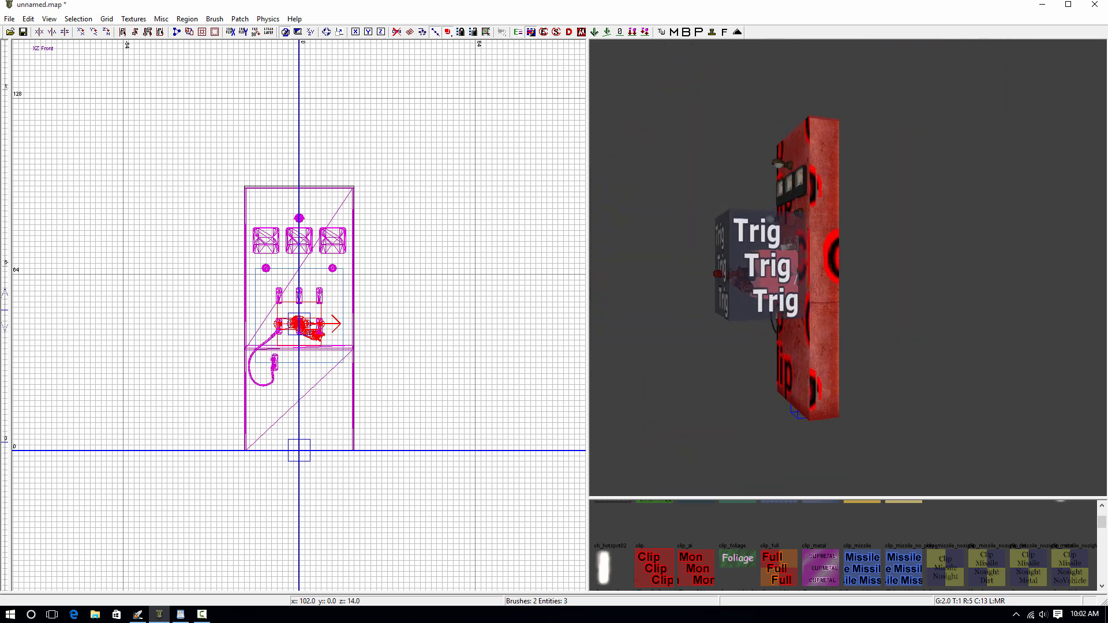
Save the prefab map as power_switch in the _prefabs/UGX Modtools Patch Prefabs folder
key(ctrl+s)
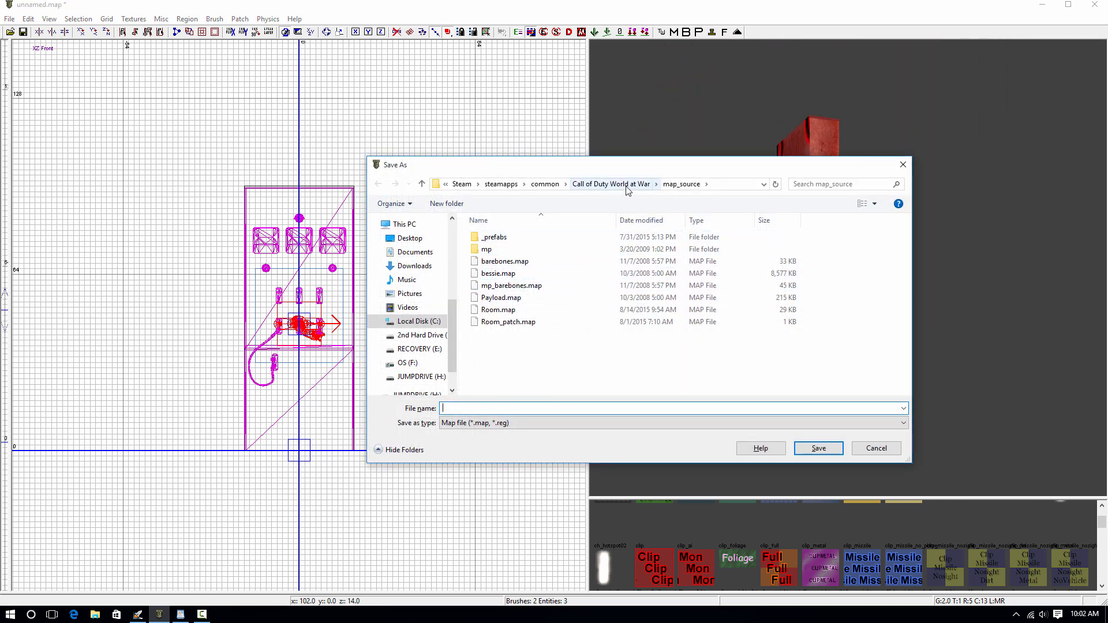
double_click(489, 237)
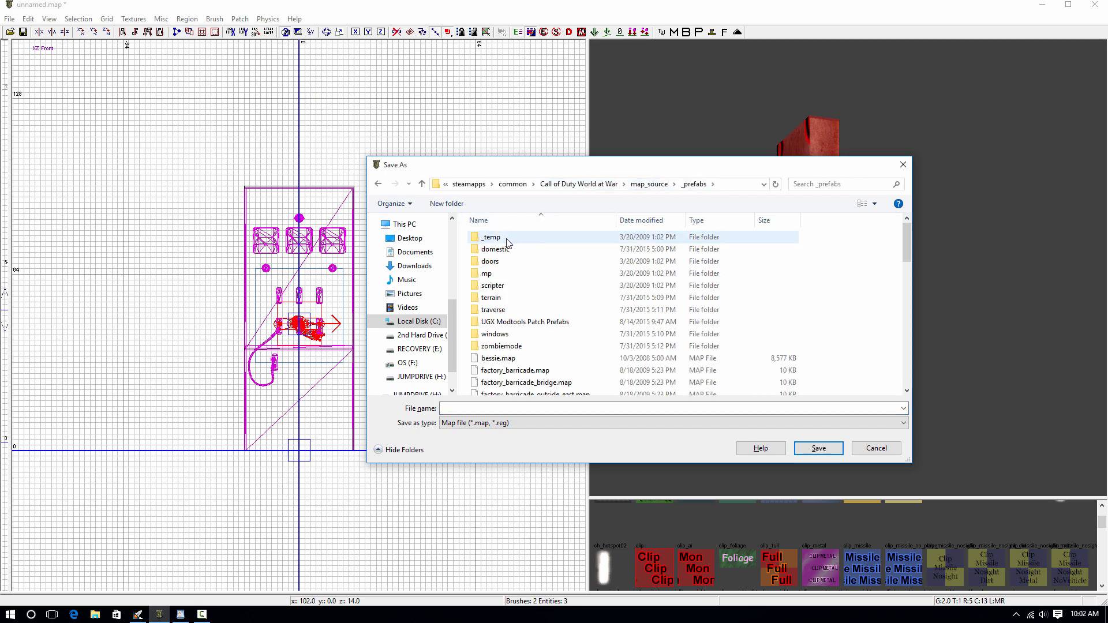
click(544, 327)
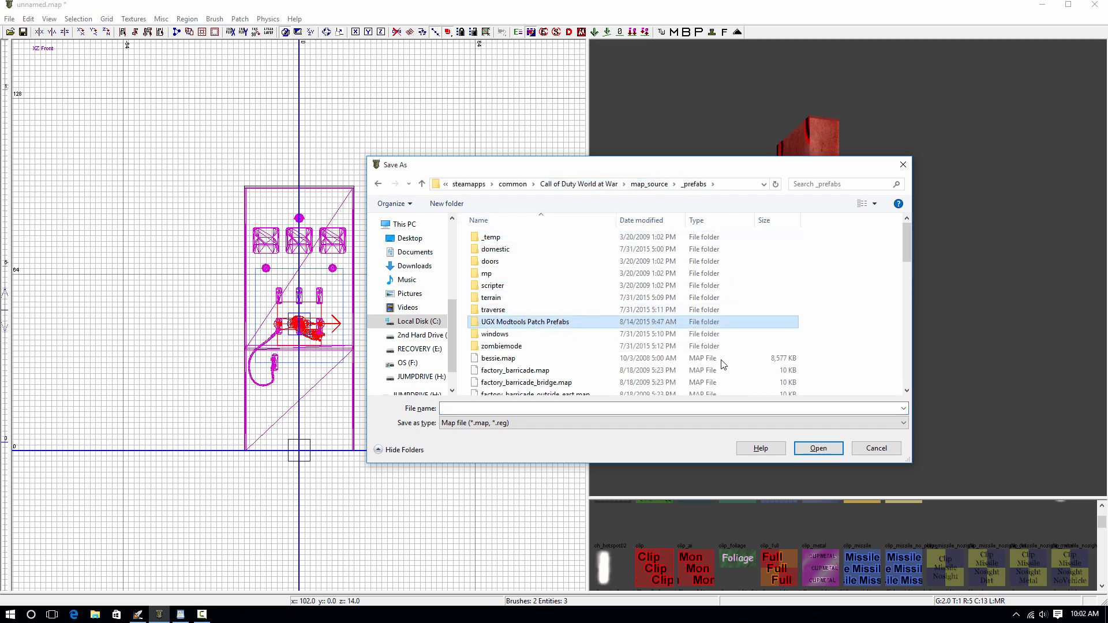
click(814, 453)
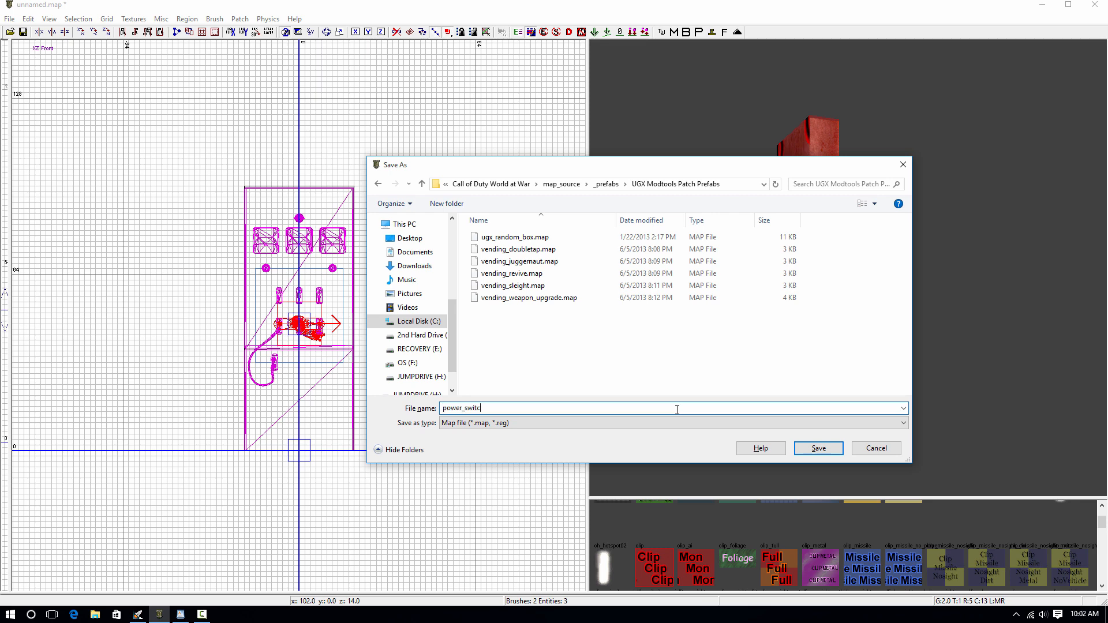
key(Return)
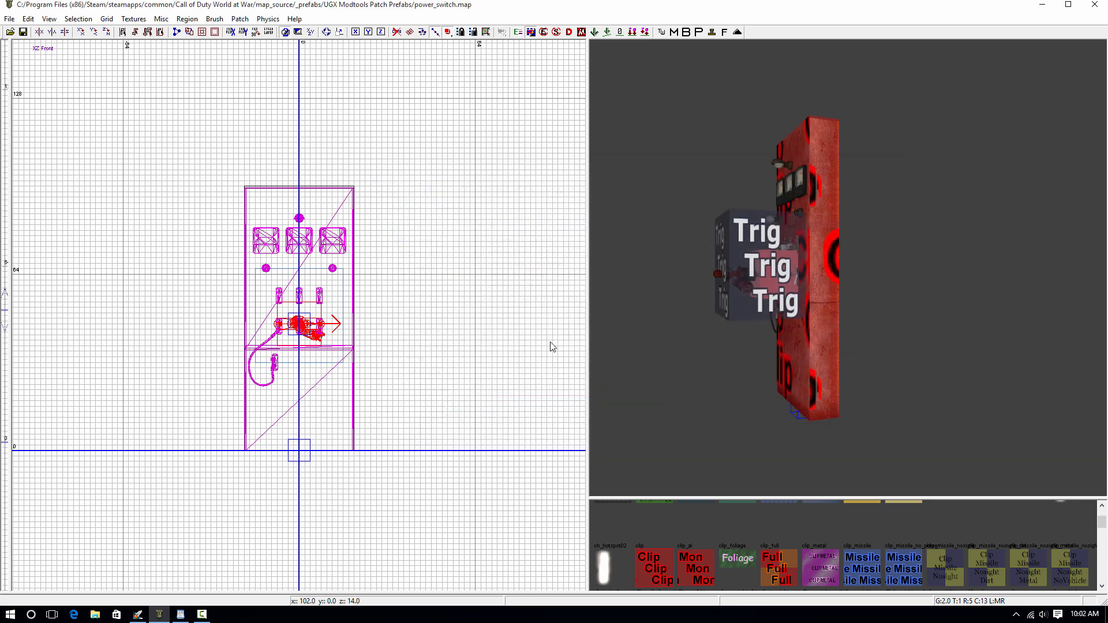
Open Room.map from the map_source folder
click(9, 18)
click(31, 49)
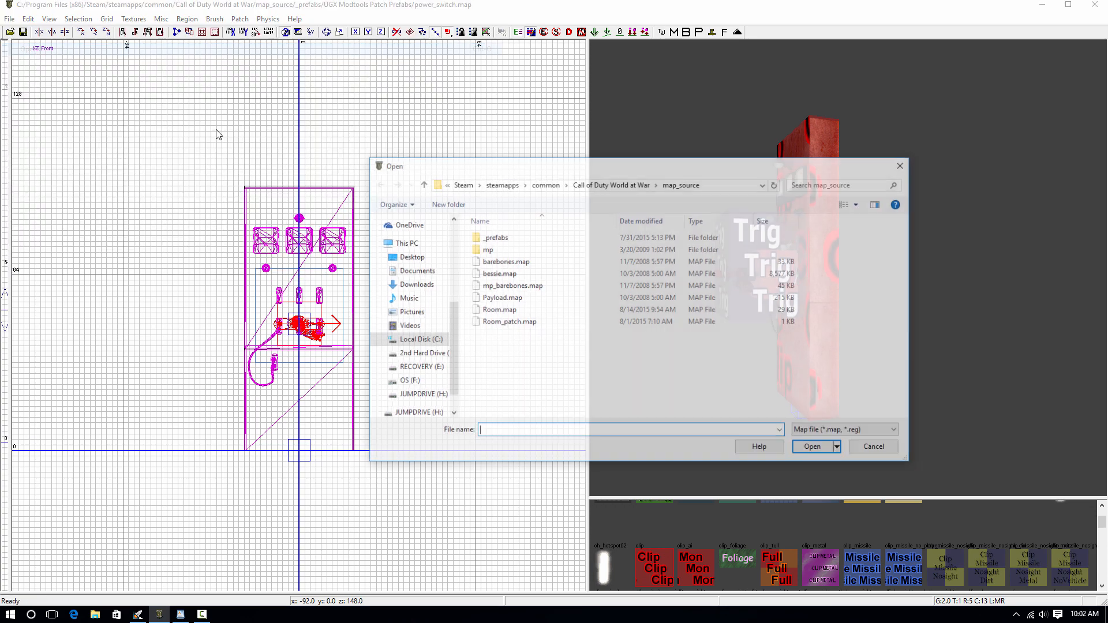
click(558, 310)
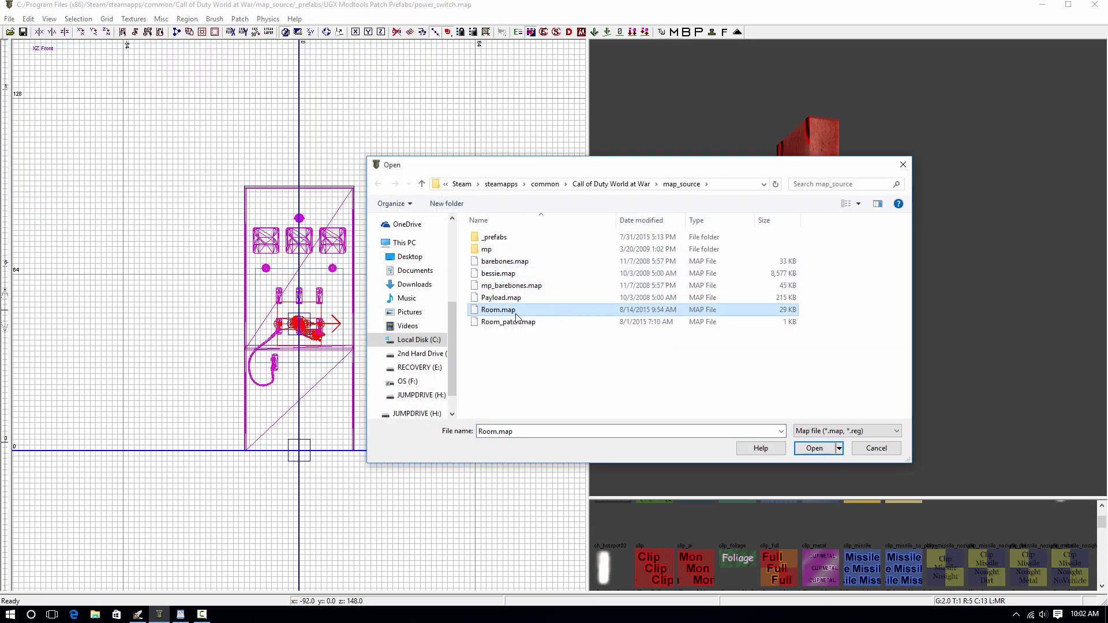
double_click(540, 312)
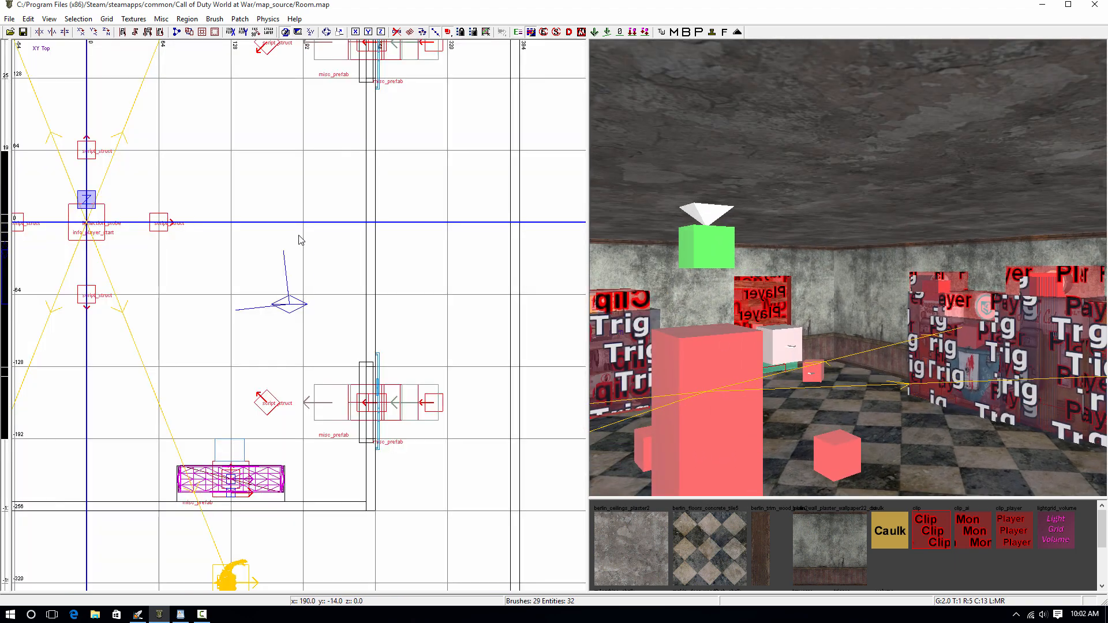
Insert a misc_prefab entity into the room using power_switch.map from the UGX Modtools Patch Prefabs folder
right_click(239, 189)
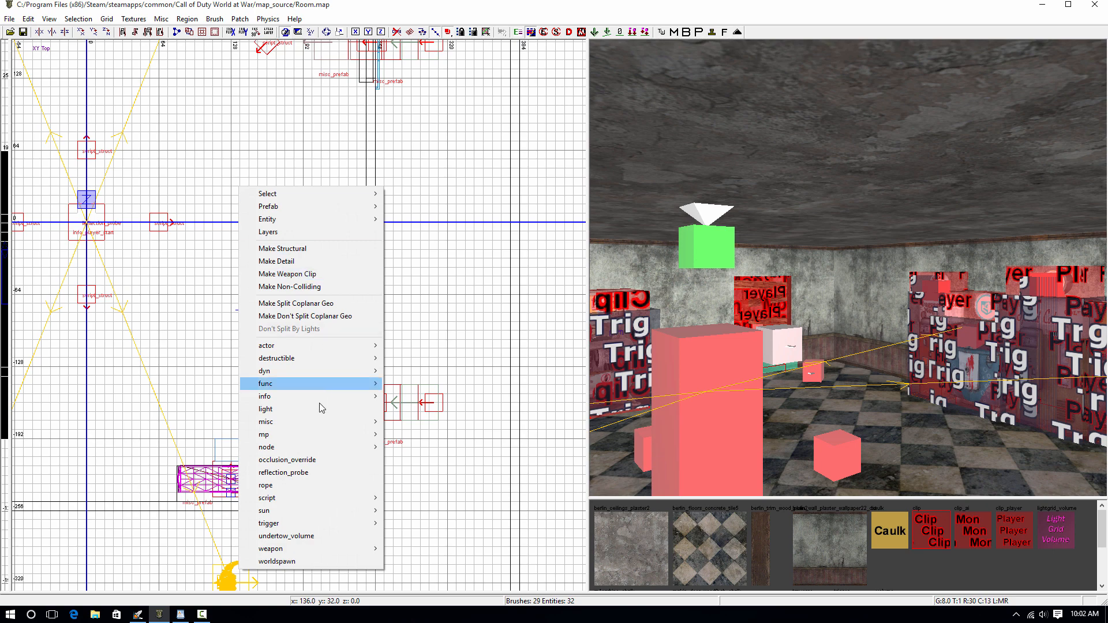
mouse_move(321, 423)
click(404, 434)
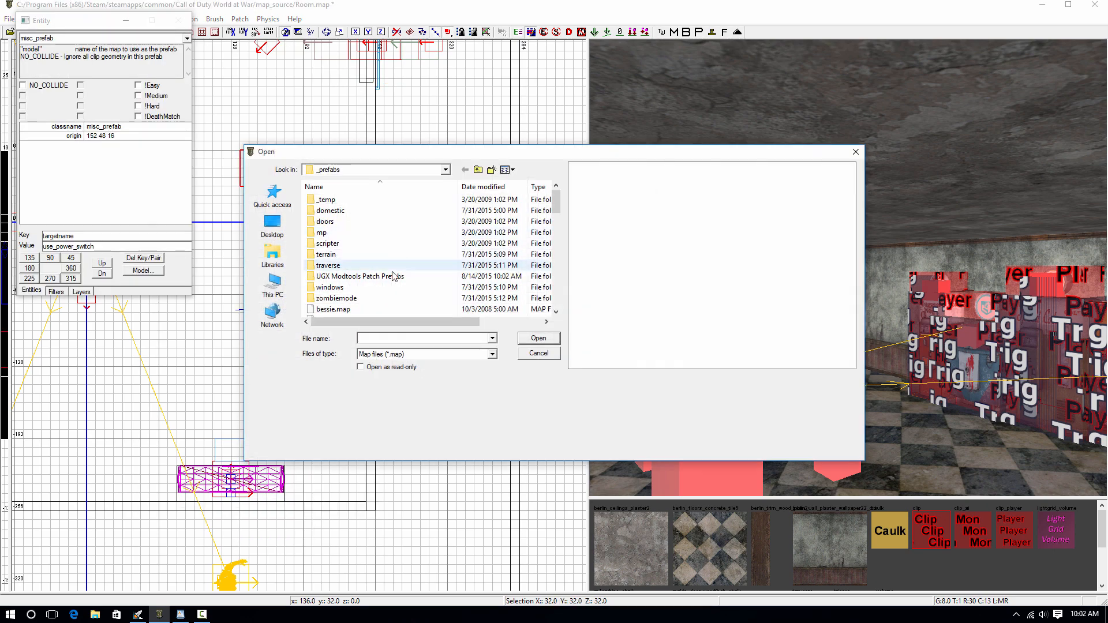
click(392, 279)
double_click(392, 277)
click(345, 199)
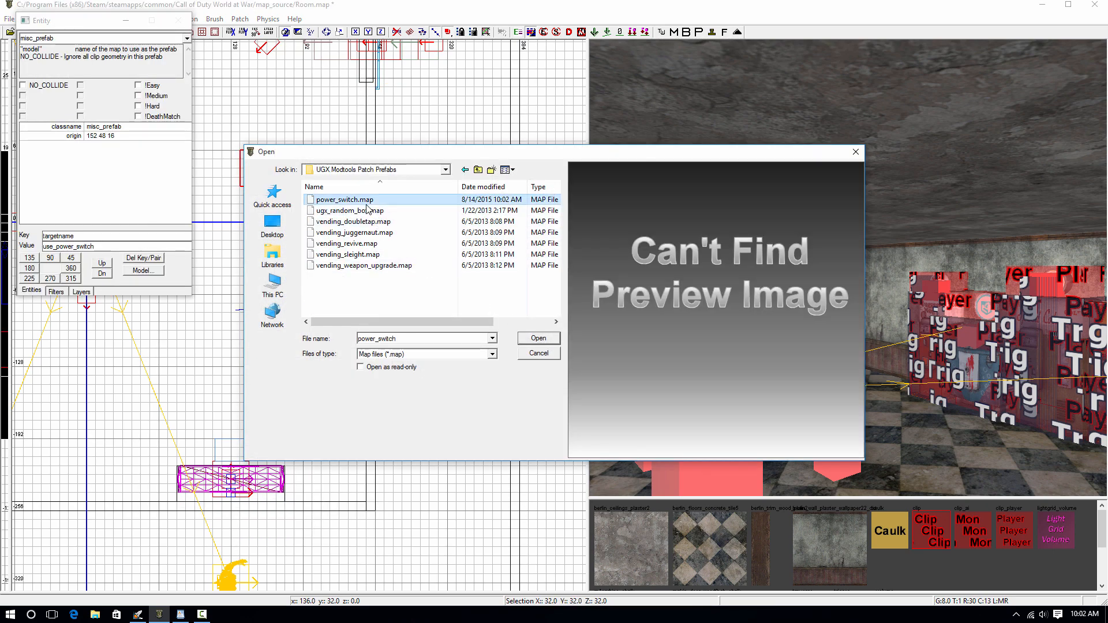
click(532, 338)
right_drag(293, 229, 316, 258)
key(n)
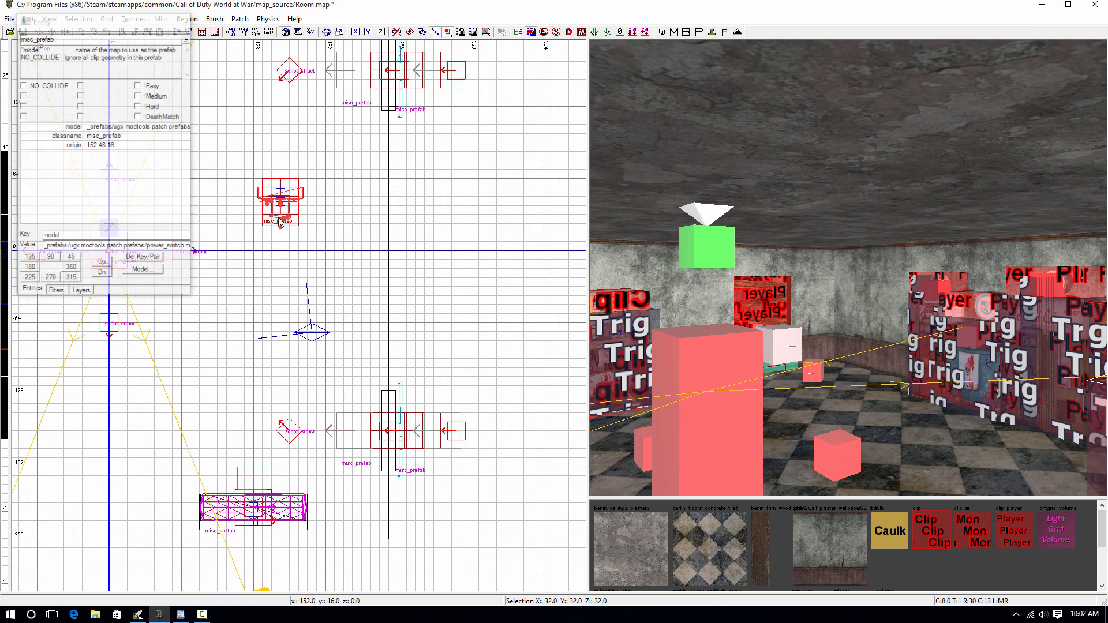
Rotate and move the power switch prefab in the top view so its back sits against the east wall, facing into the room
drag(287, 215, 379, 224)
right_drag(640, 239, 618, 228)
scroll(473, 201, up, 4)
right_drag(282, 248, 305, 277)
scroll(283, 249, up, 2)
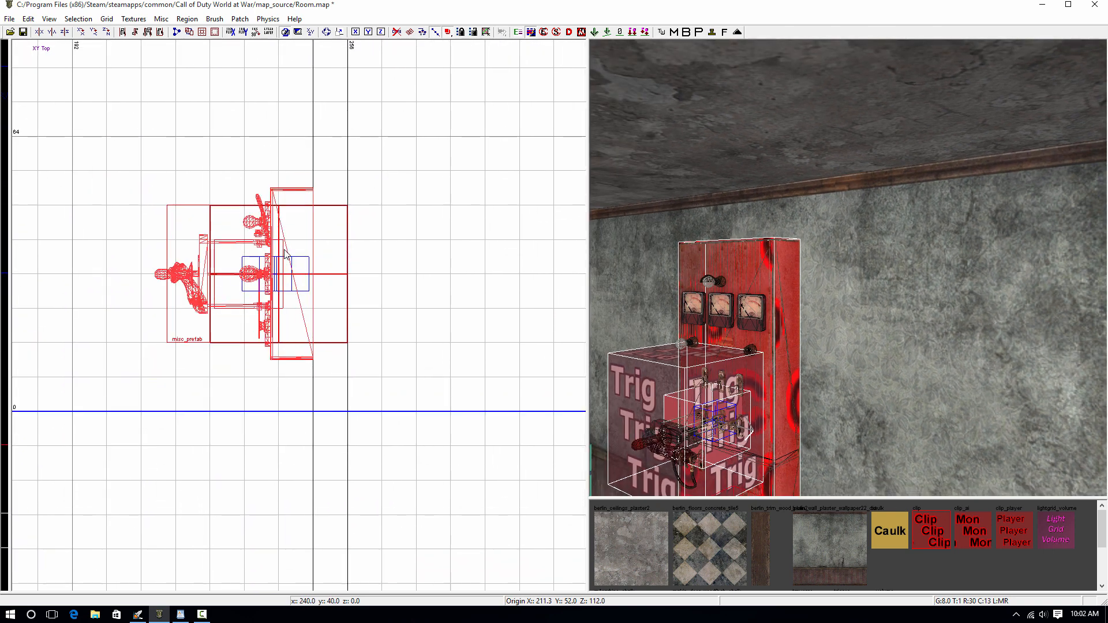
Lower the power switch prefab 16 units in the front view so it stands on the room's floor, and deselect it
key(ctrl+Tab)
scroll(285, 252, down, 5)
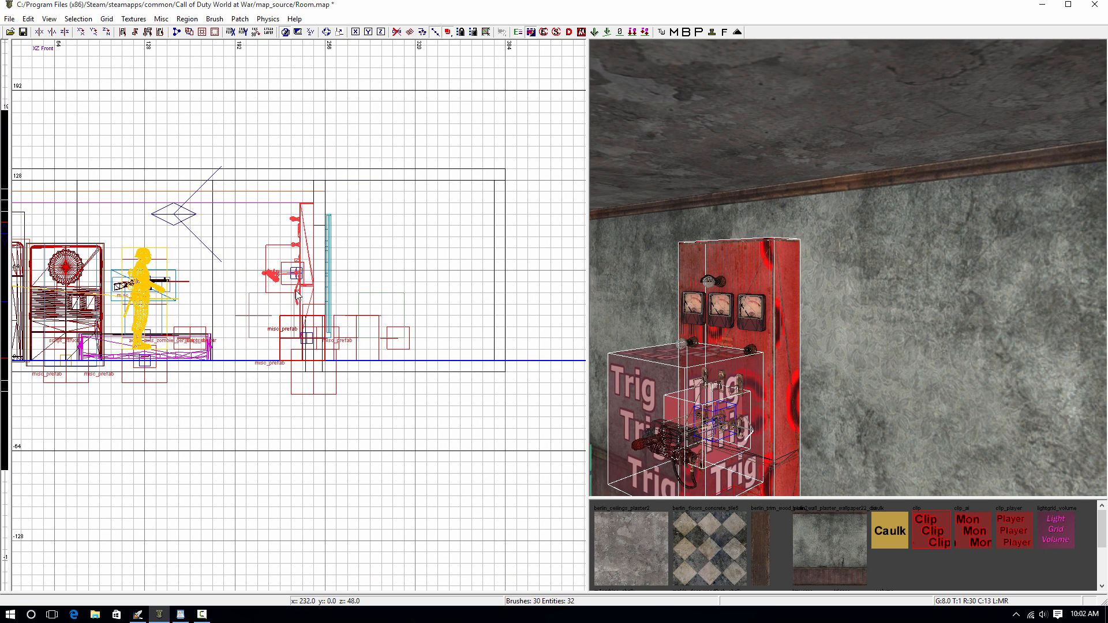
drag(297, 296, 298, 318)
right_drag(749, 392, 749, 415)
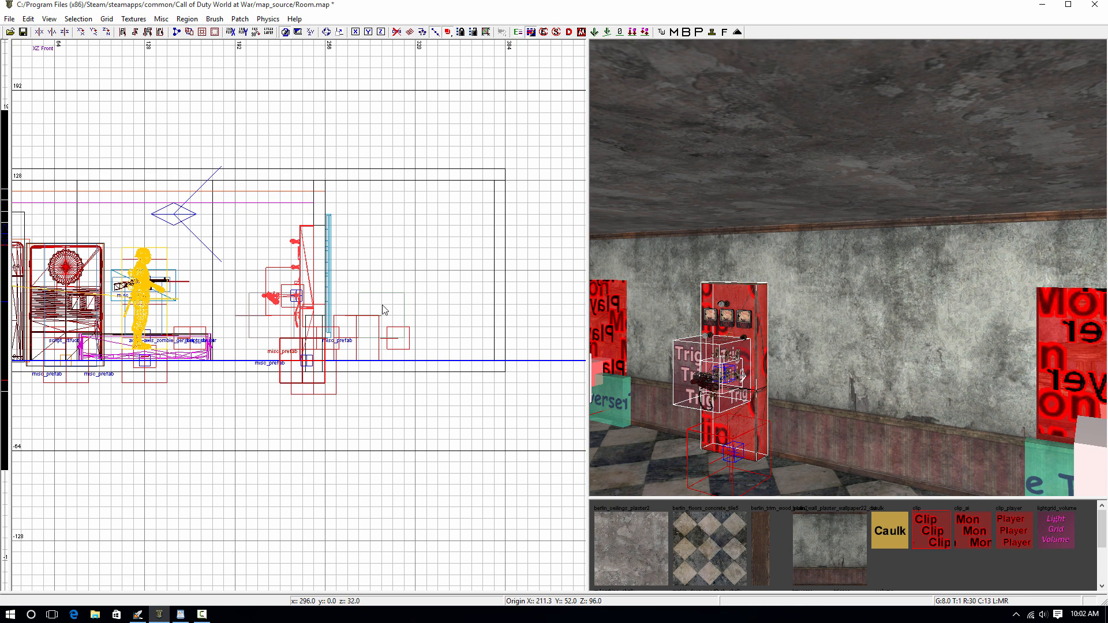
key(ctrl+Tab)
scroll(383, 310, down, 3)
key(ctrl+Tab)
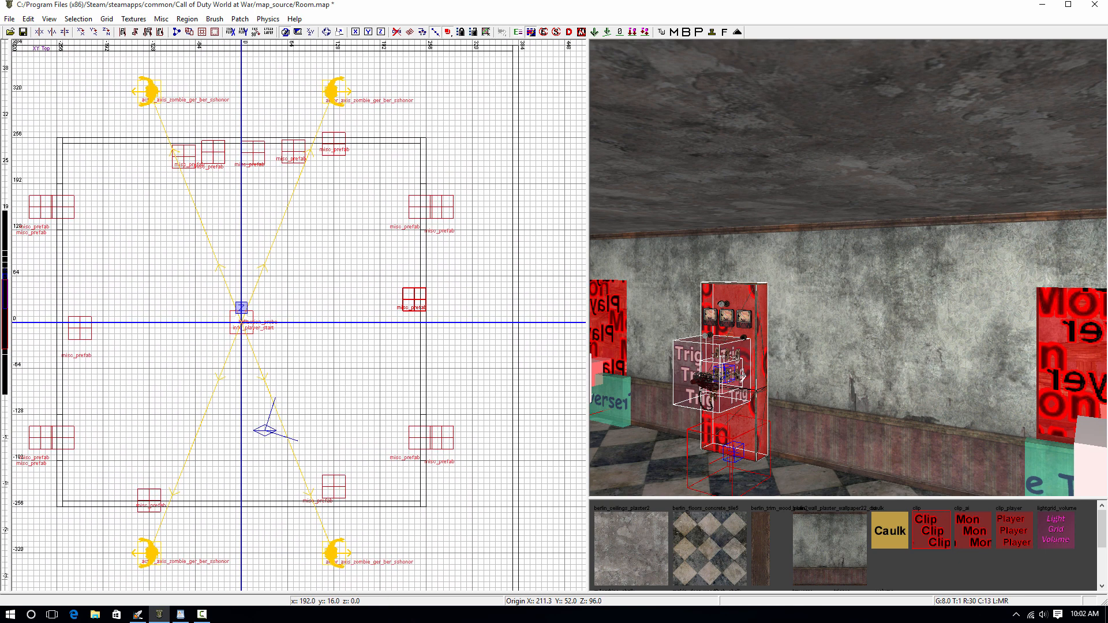
key(Escape)
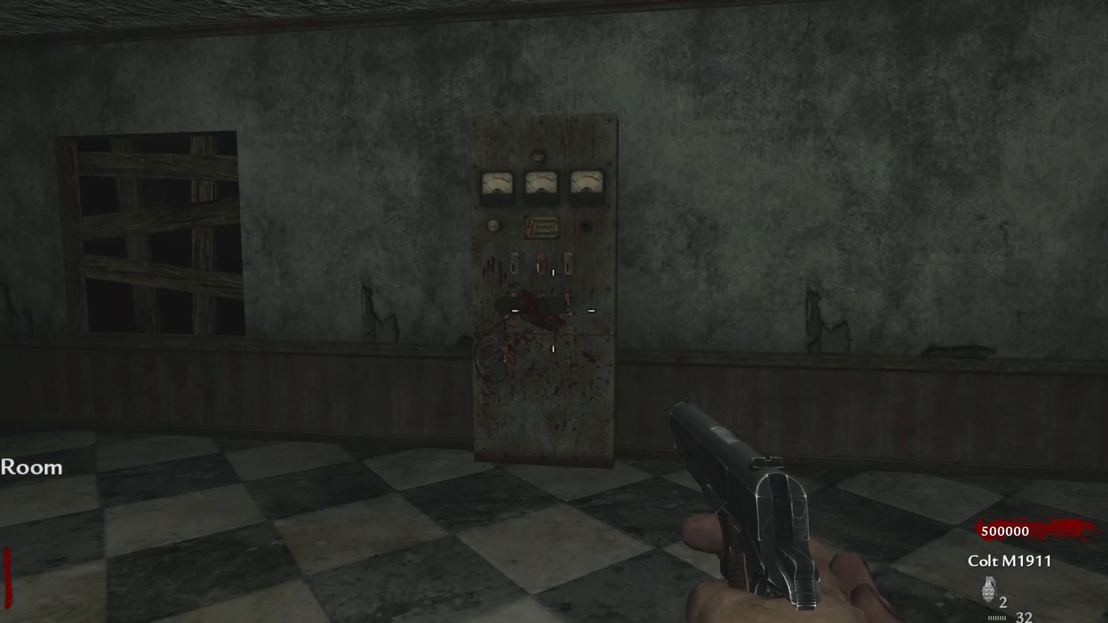
key(w)
key(f)
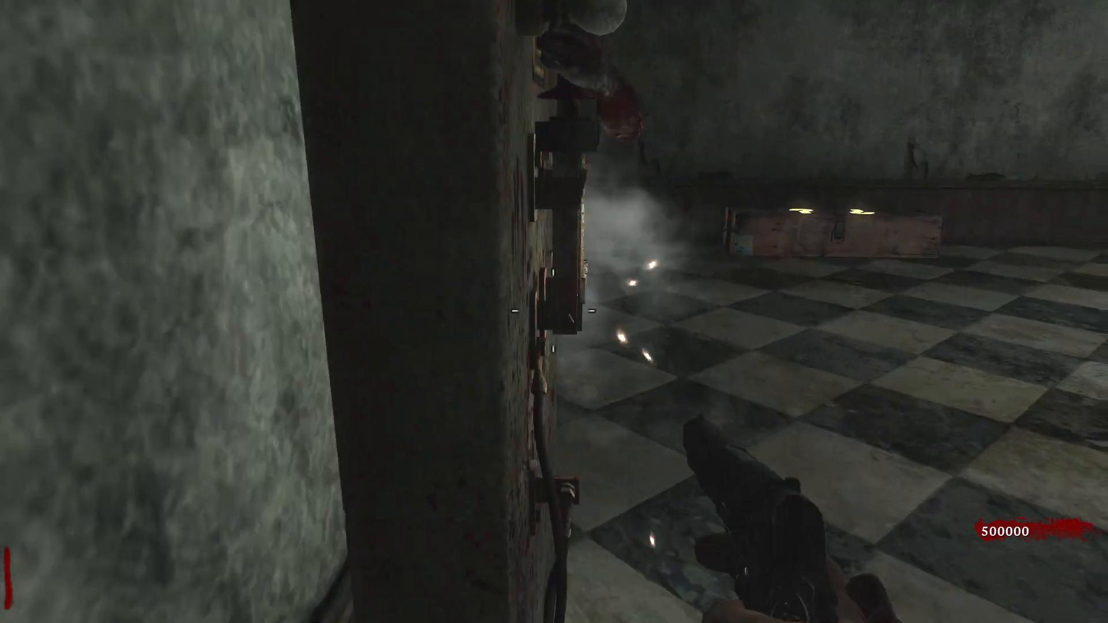
right_click(553, 311)
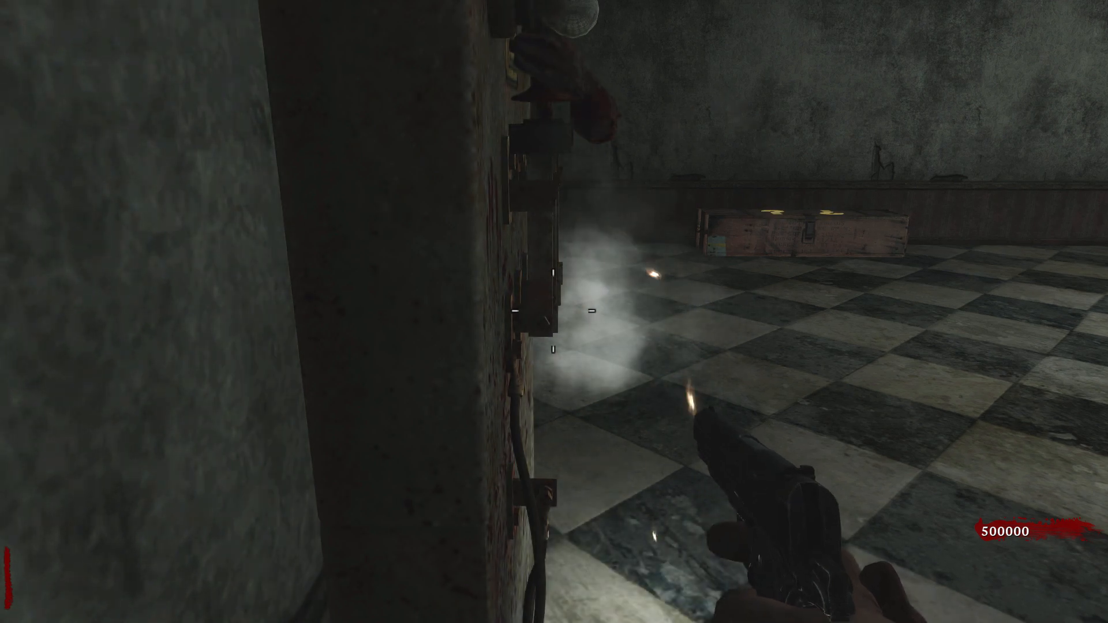
key(d)
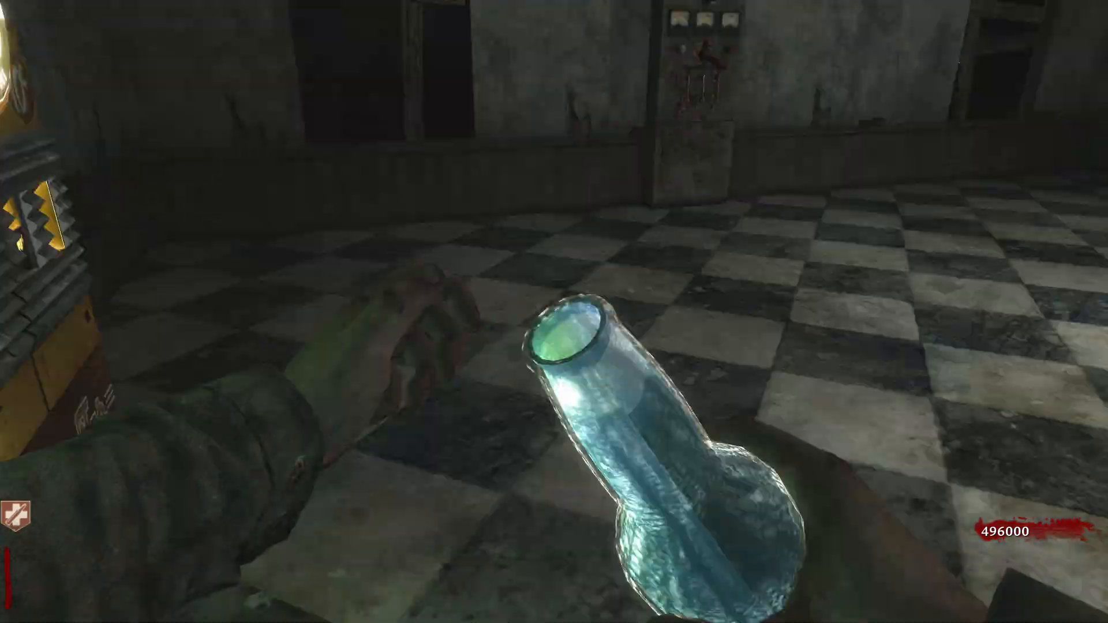
key(f)
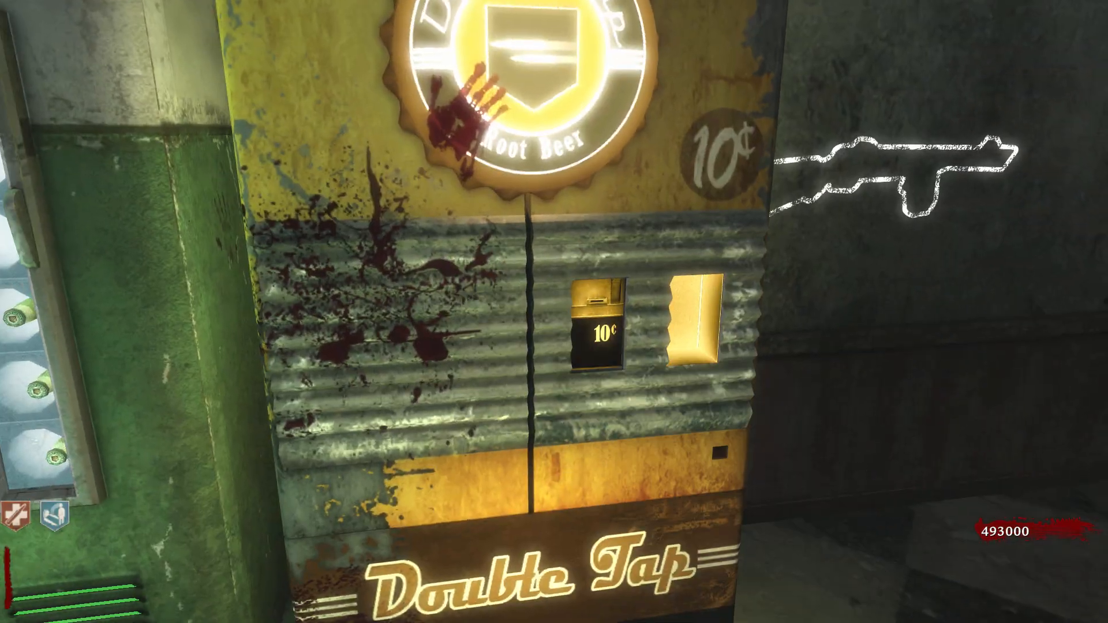
key(f)
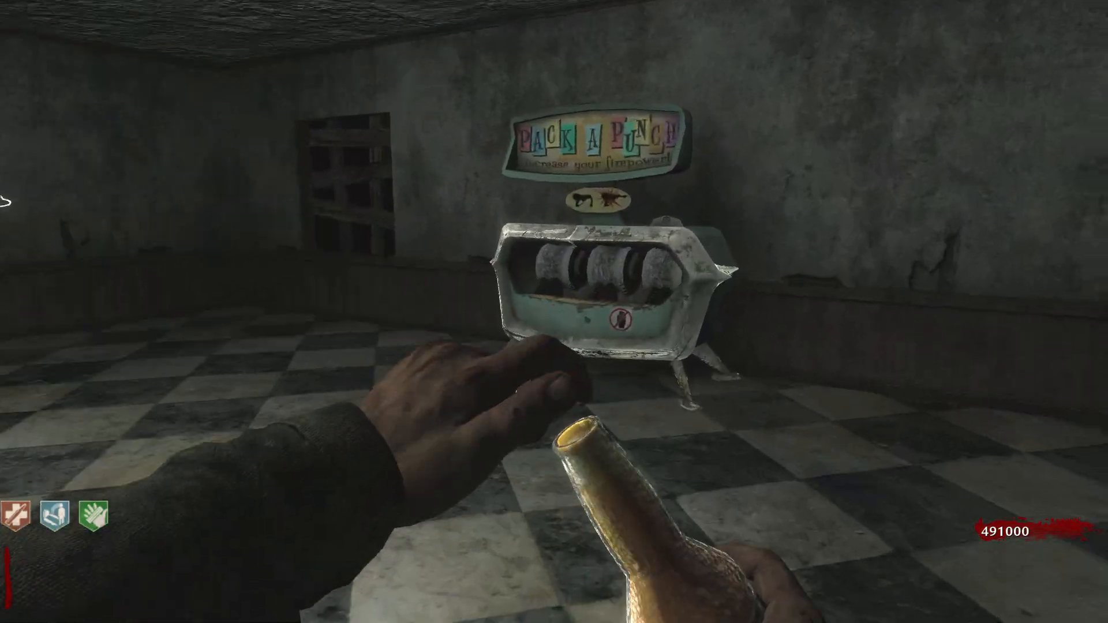
key(f)
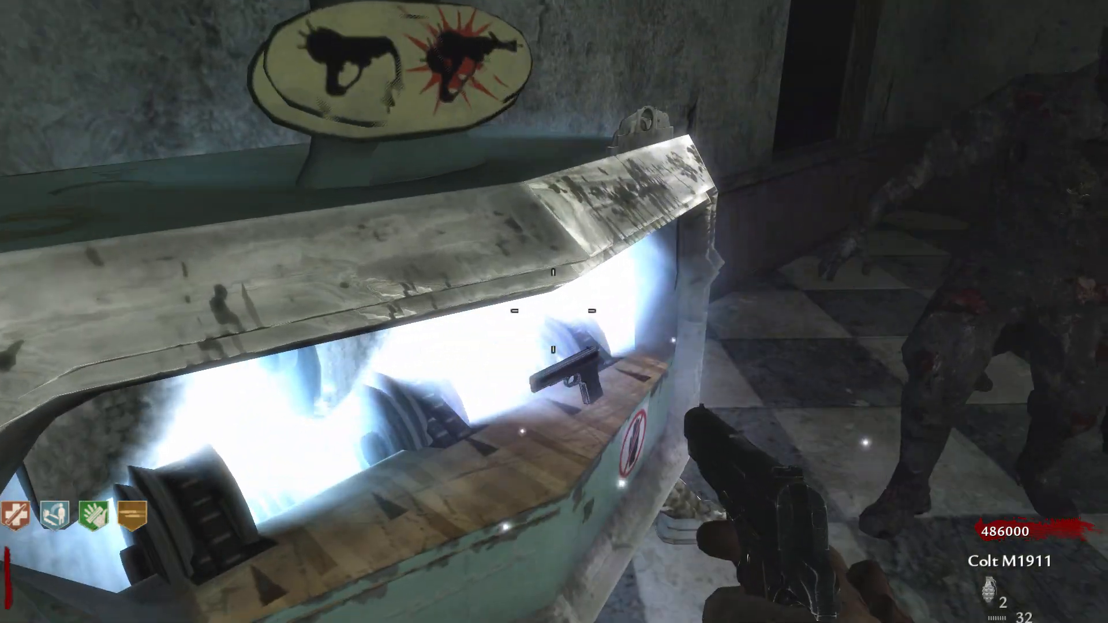
key(f)
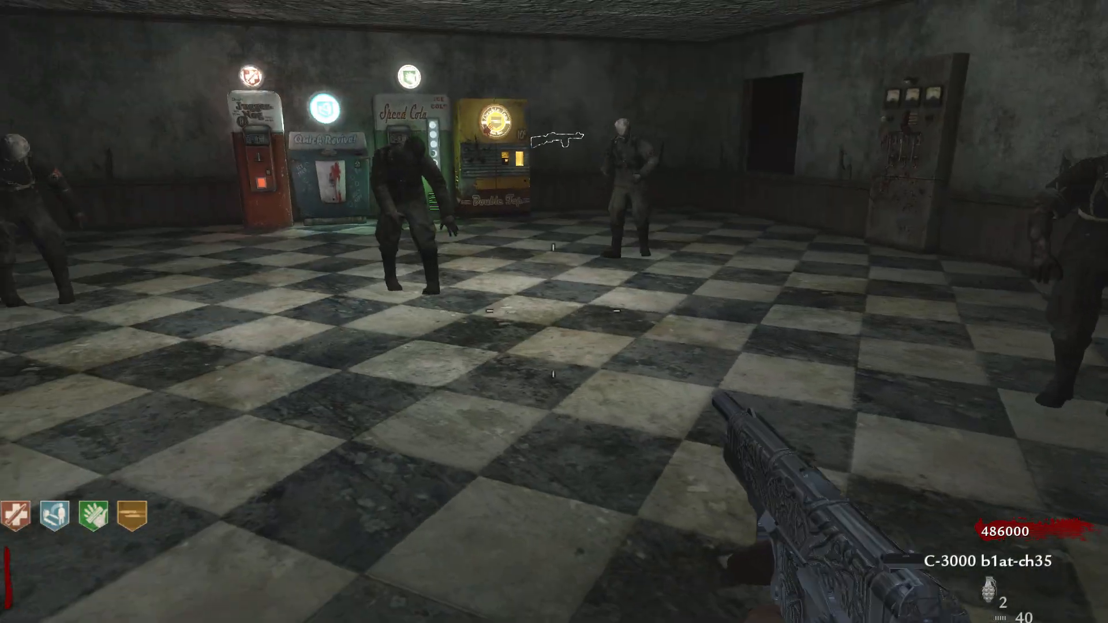
click(554, 312)
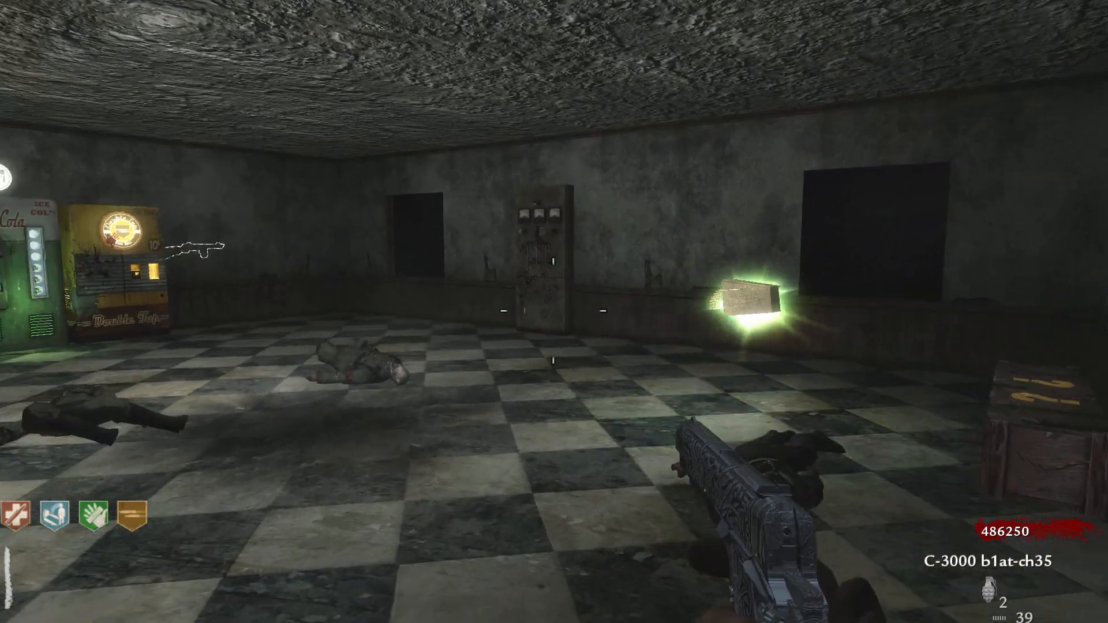
key(w)
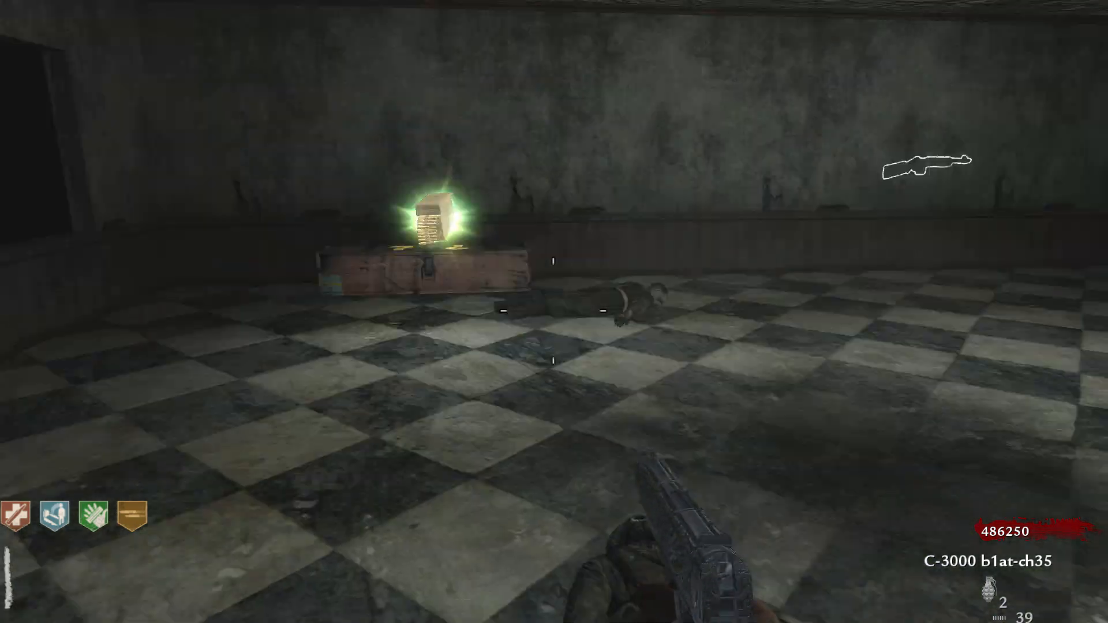
key(w)
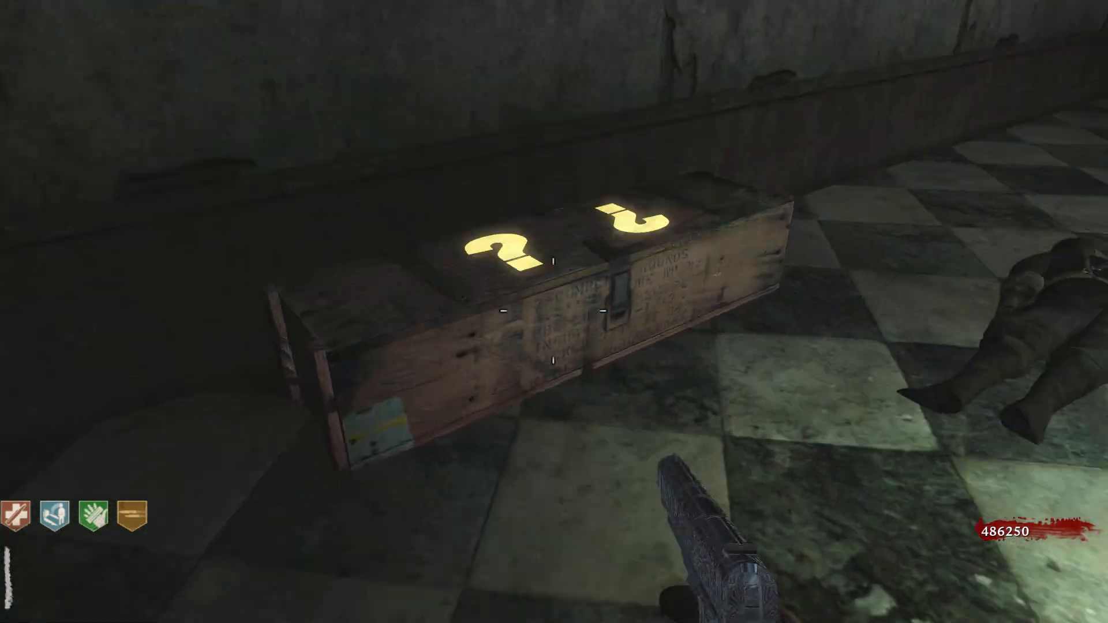
key(f)
key(s)
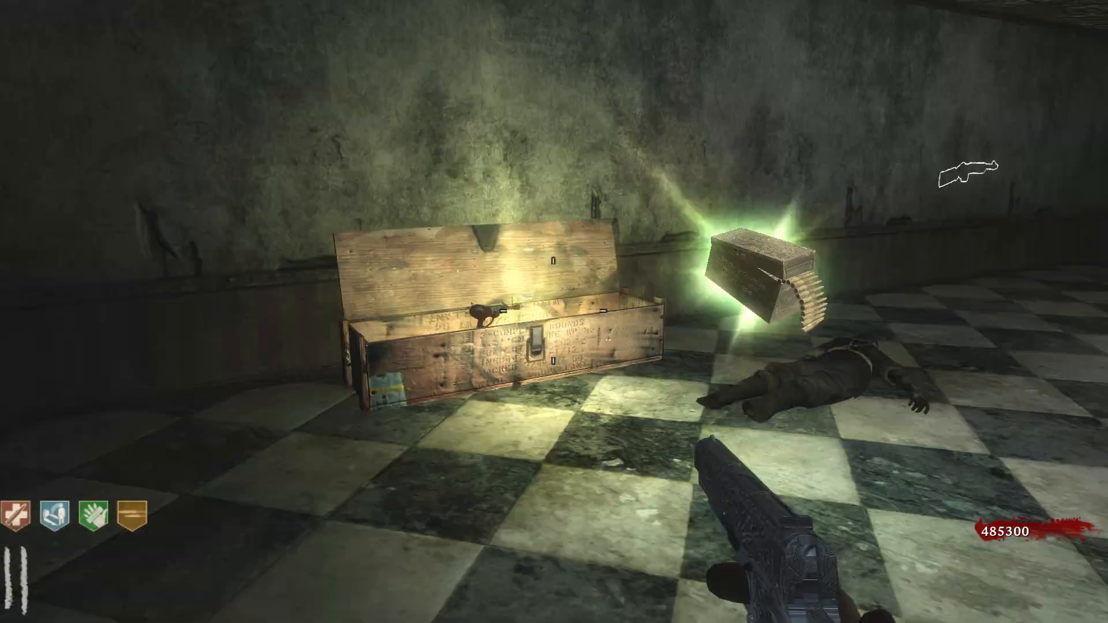